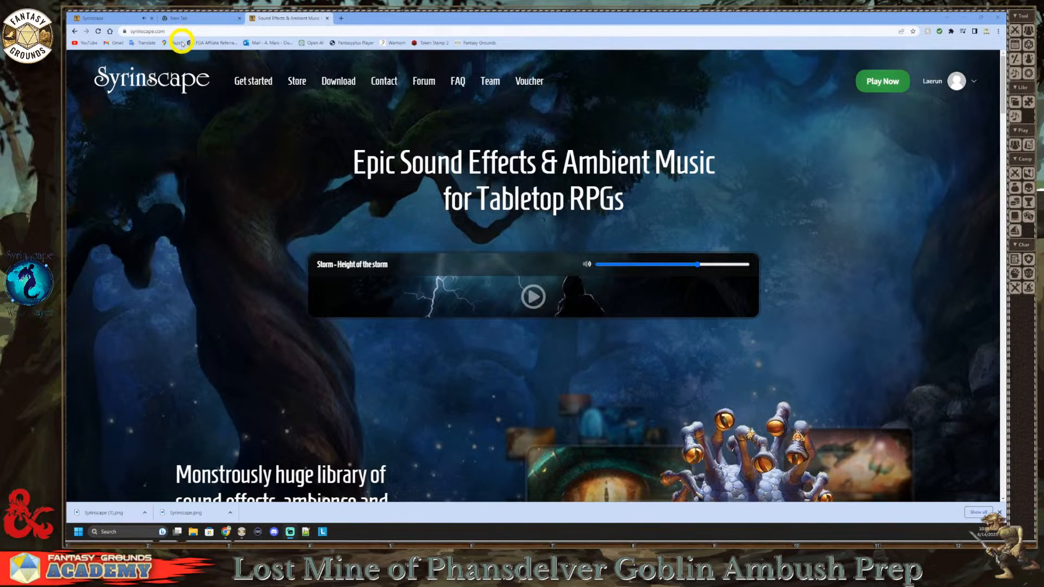
Step: Switch to the Syrinscape web player and close the blank tab and the Syrinscape home page tab
left_click(122, 18)
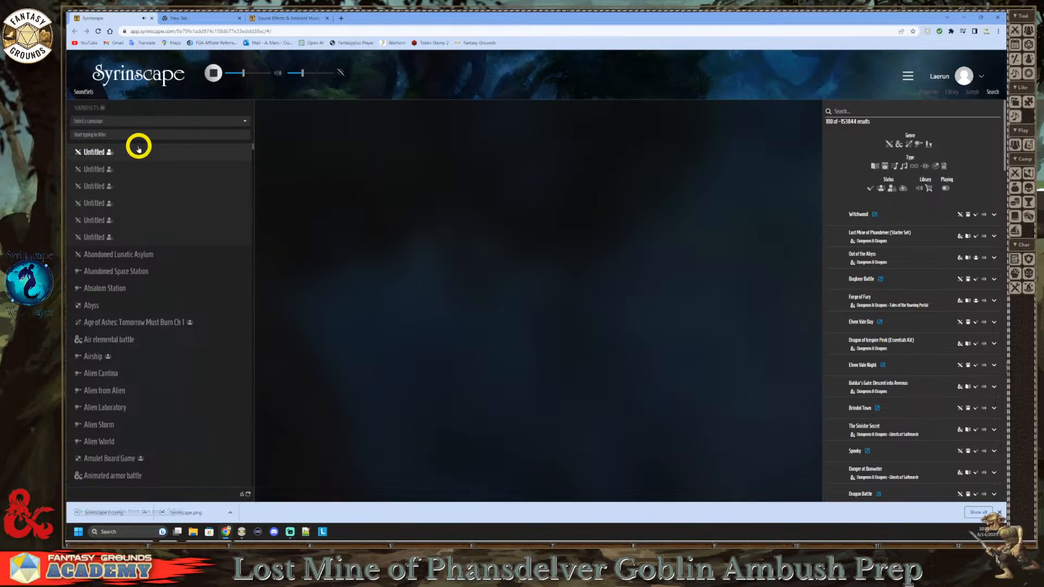
left_click(195, 18)
left_click(239, 18)
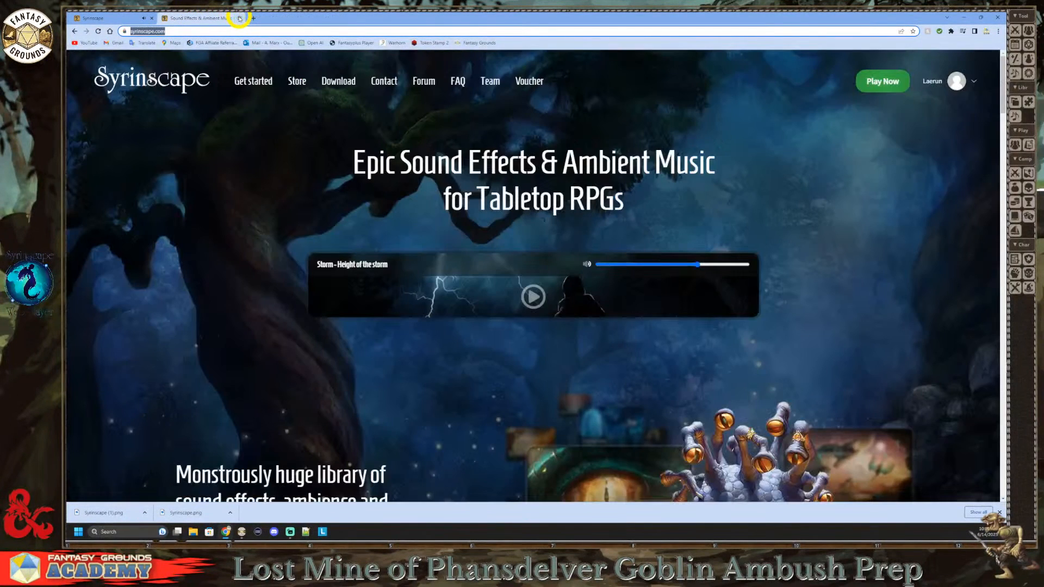
left_click(239, 18)
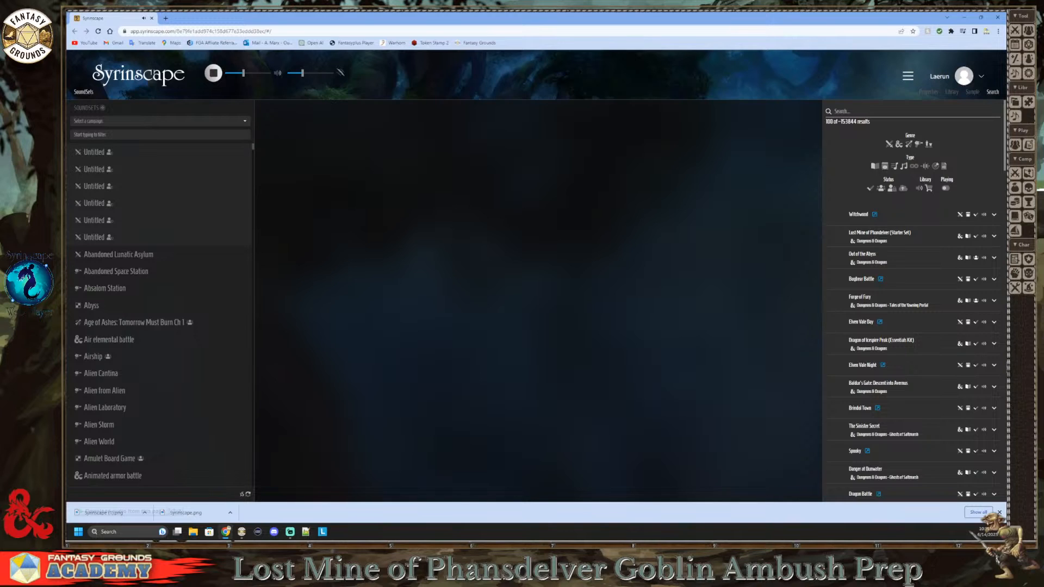
Step: Open the Fantasy Grounds website in a new browser tab
left_click(165, 18)
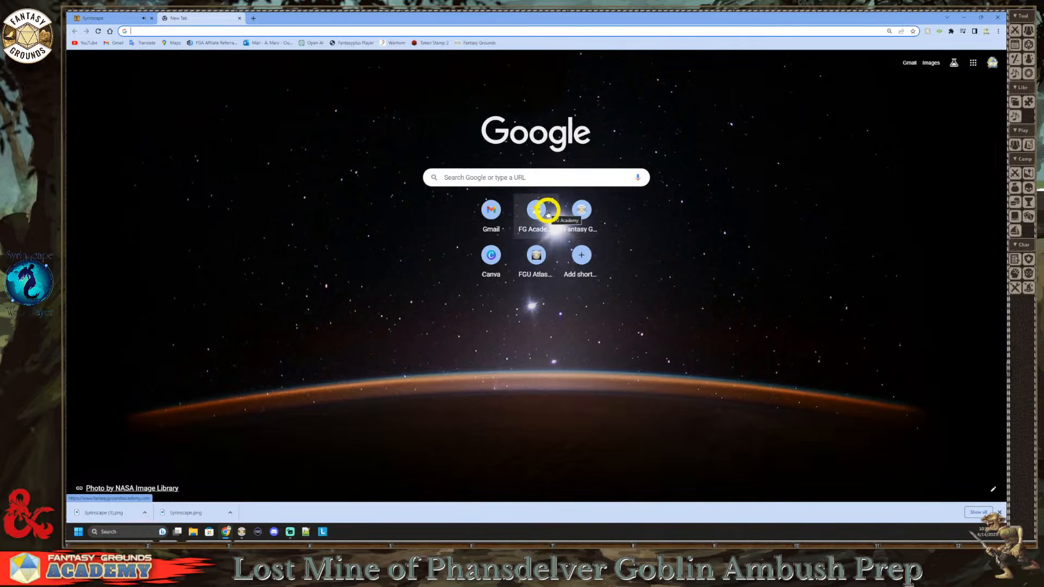
left_click(577, 213)
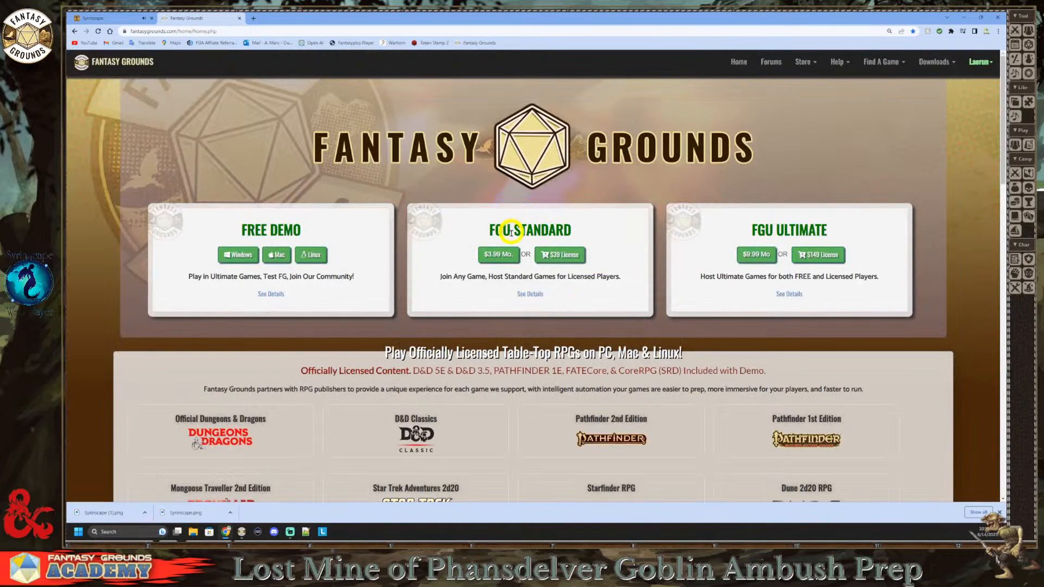
Step: Examine the licence options and the officially licensed RPG systems on the Fantasy Grounds home page
scroll(517, 234, "down", 2)
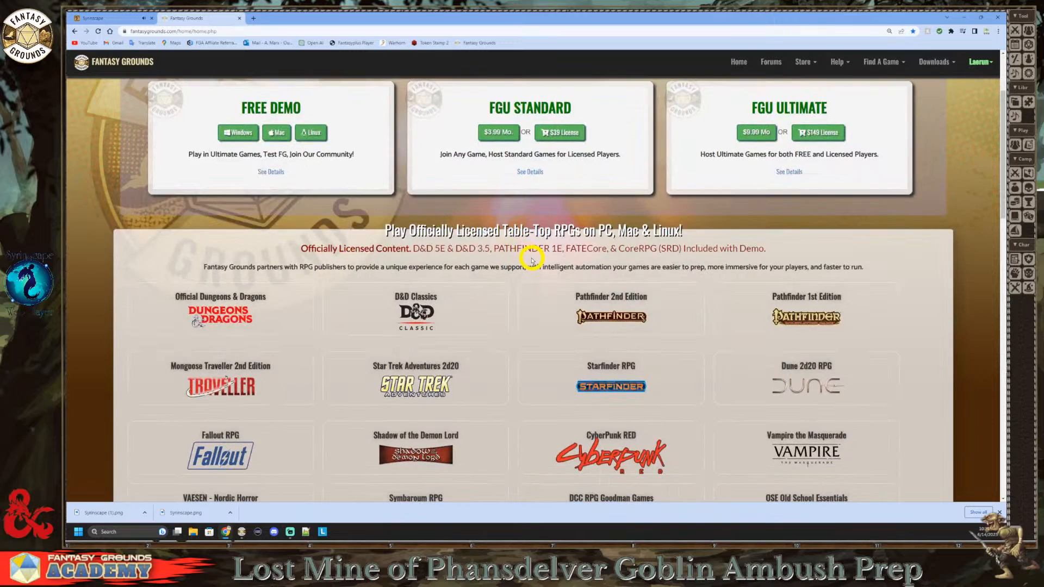
scroll(532, 261, "down", 4)
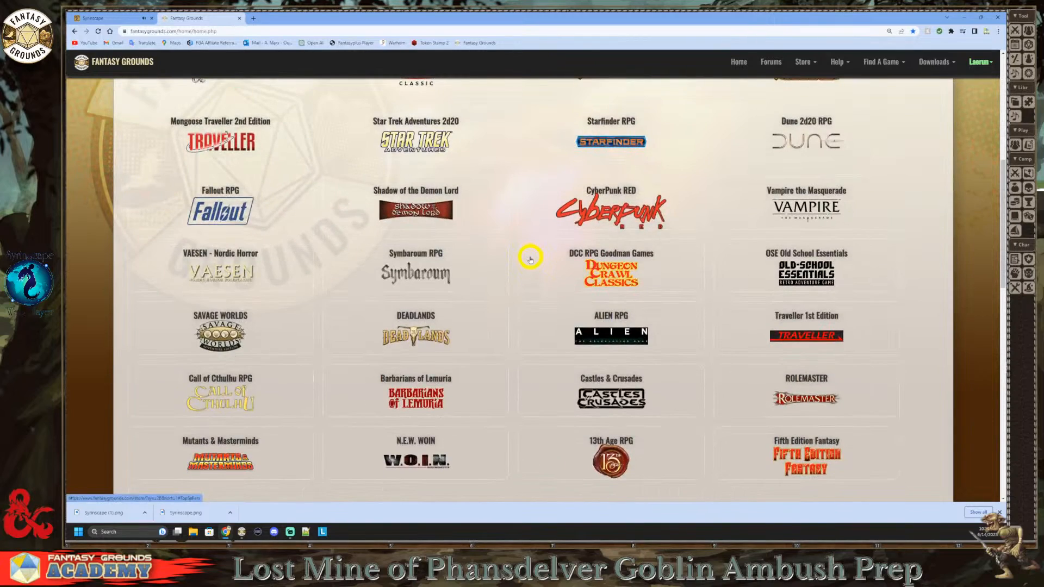
scroll(530, 259, "up", 5)
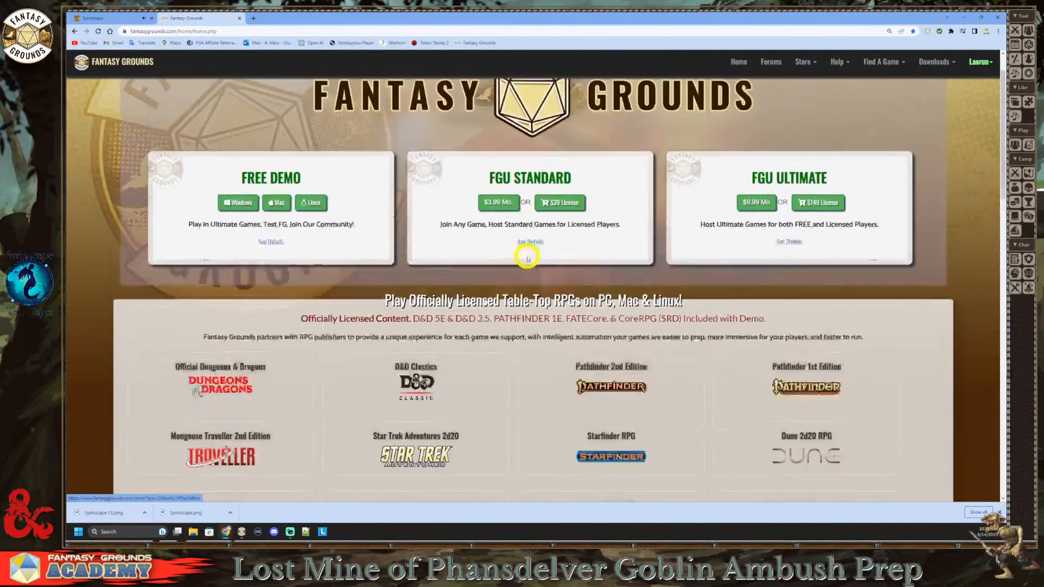
scroll(527, 259, "up", 1)
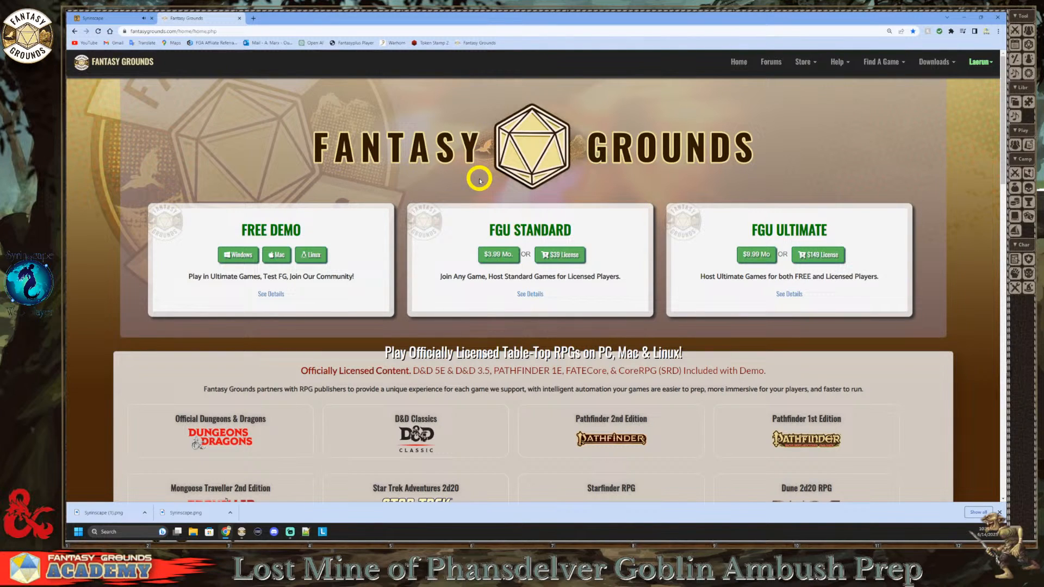
scroll(468, 205, "down", 3)
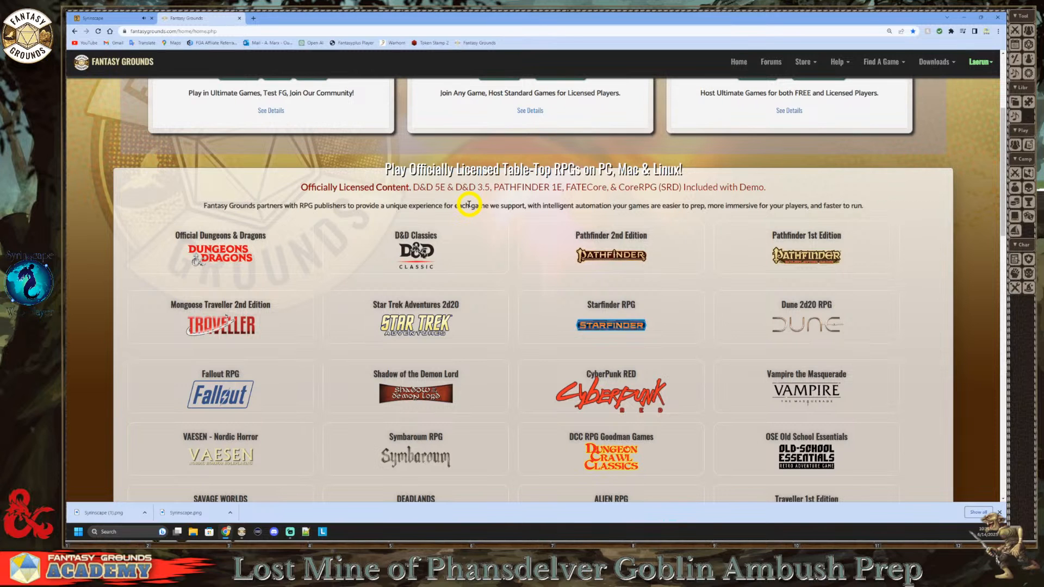
scroll(419, 264, "down", 2)
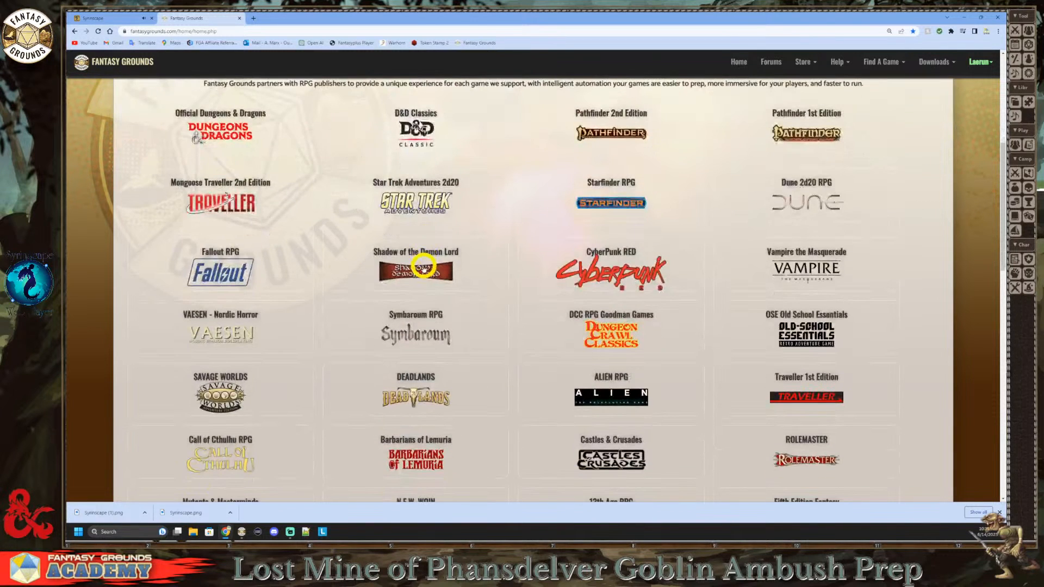
scroll(420, 269, "up", 2)
scroll(417, 269, "down", 2)
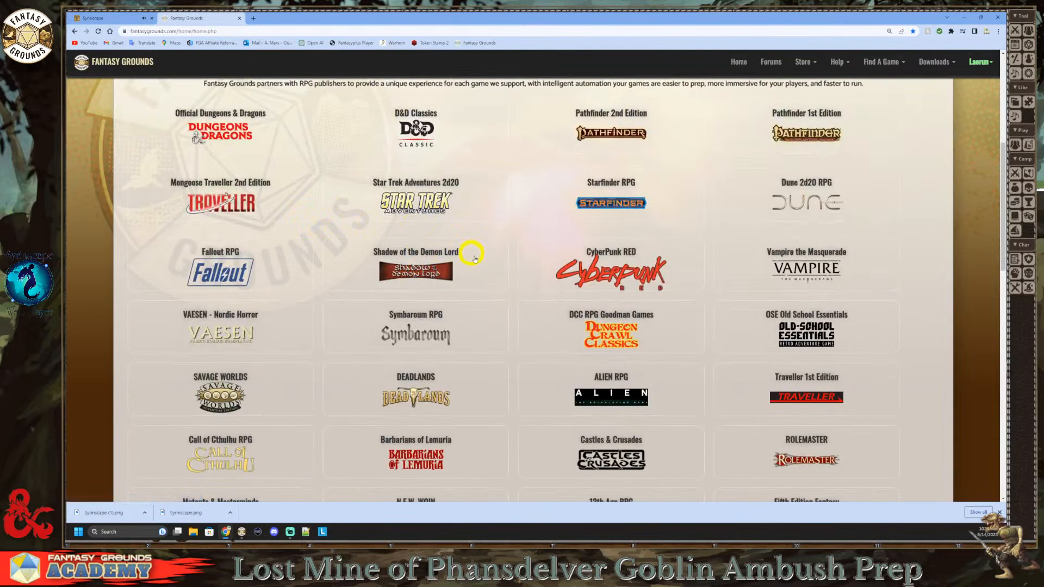
scroll(473, 258, "up", 2)
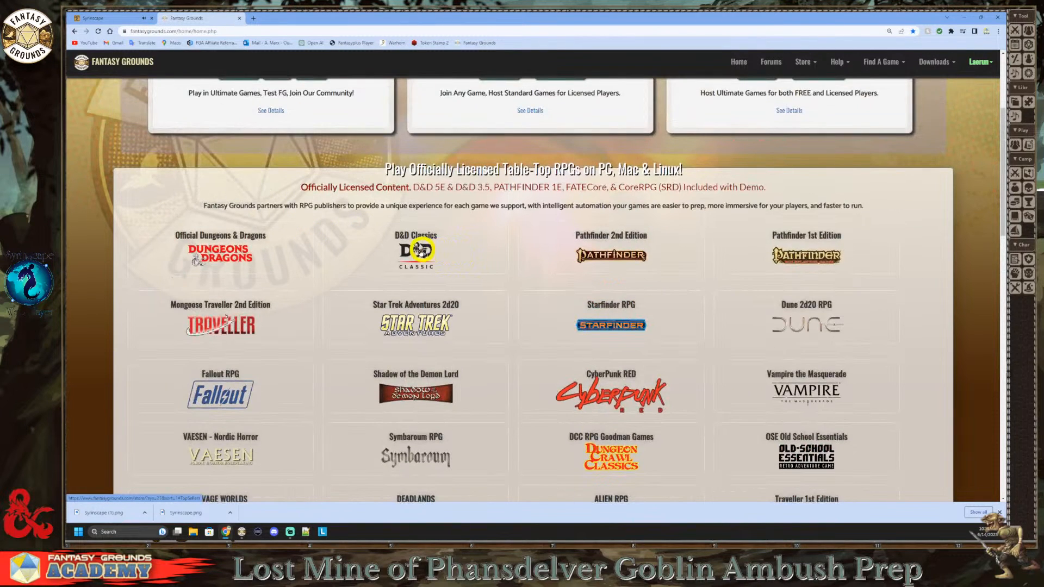
scroll(462, 250, "up", 3)
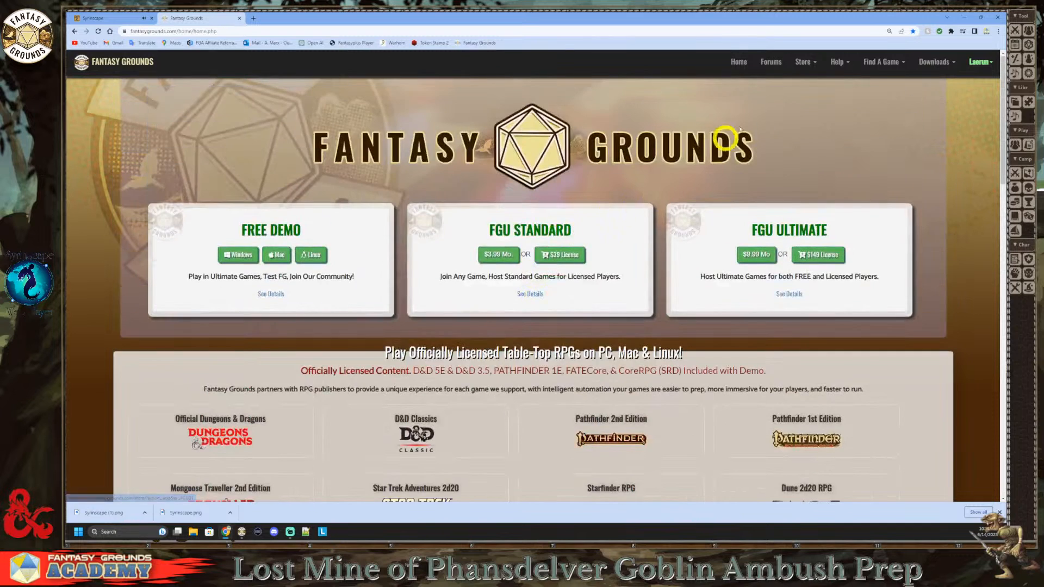
Step: Open the Fantasy Grounds store and locate the D&D Lost Mine of Phandelver - Syrinscape Sound Link Pack
left_click(804, 60)
left_click(753, 84)
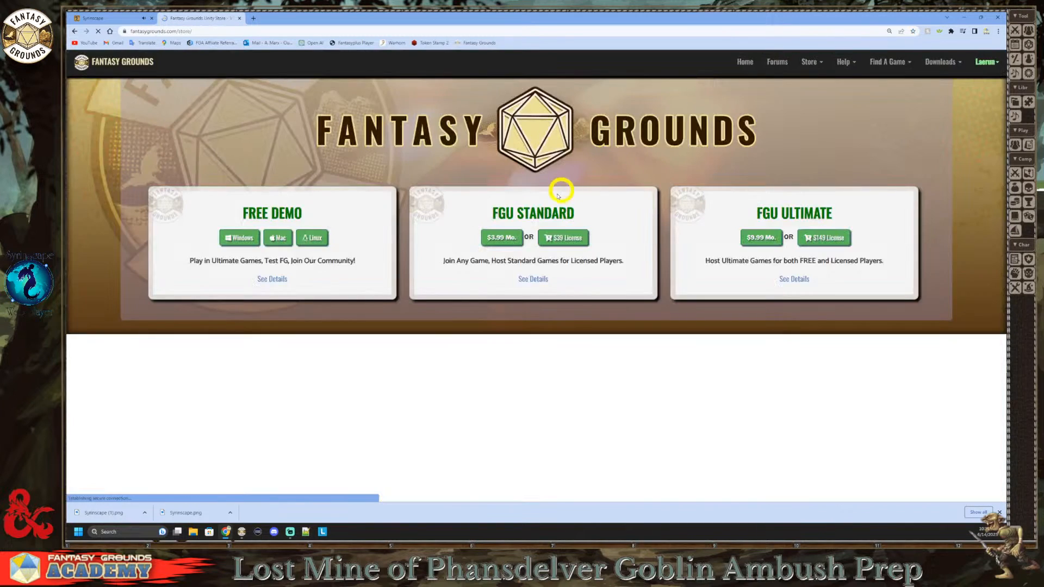
scroll(468, 239, "down", 2)
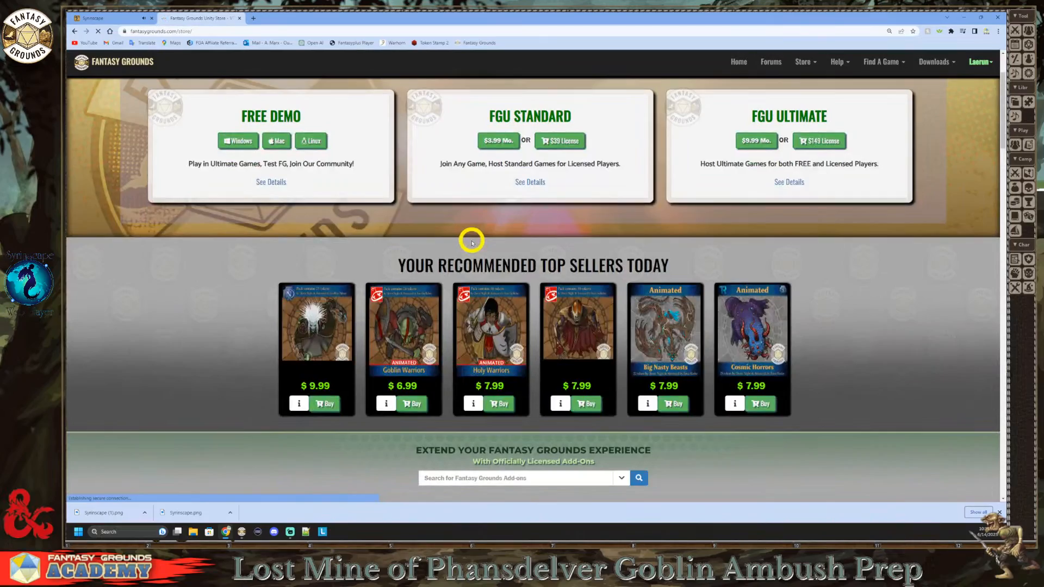
scroll(472, 242, "down", 4)
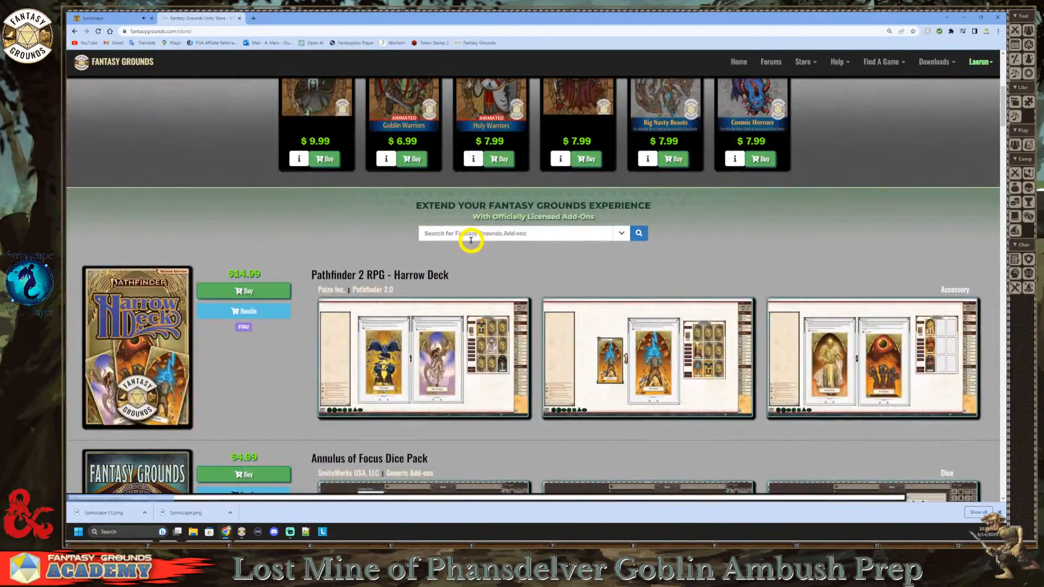
scroll(471, 239, "down", 3)
scroll(408, 263, "down", 1)
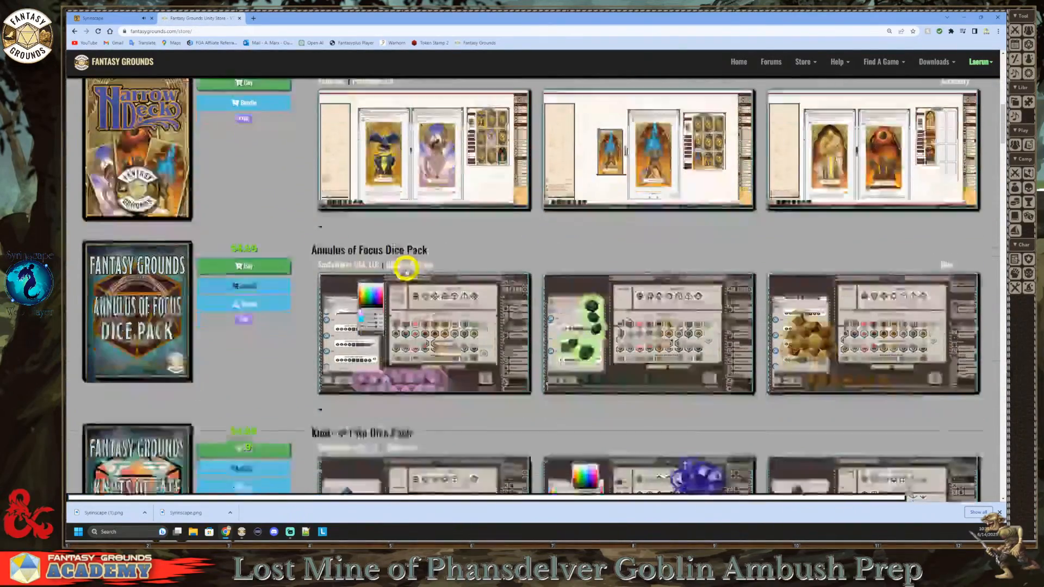
scroll(250, 299, "down", 3)
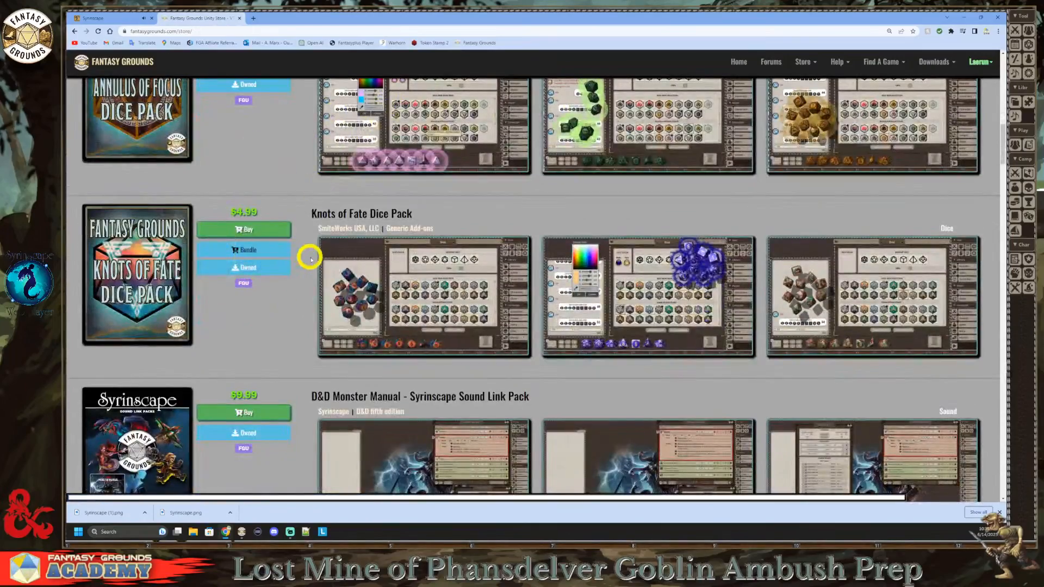
scroll(294, 266, "down", 4)
scroll(300, 267, "down", 4)
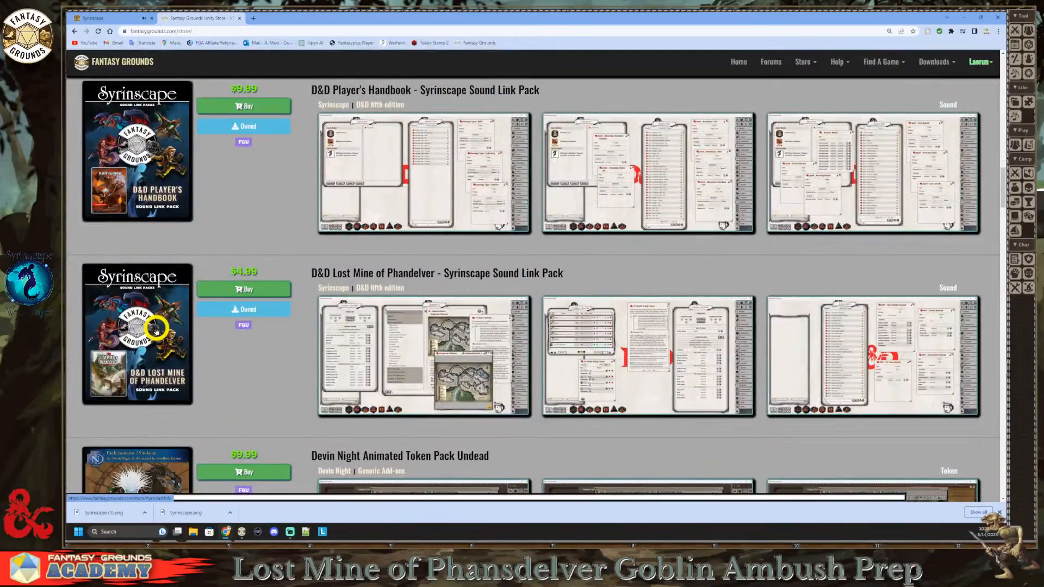
Step: Examine the store listings of the Syrinscape Sound Link Packs for the Monster Manual, Player's Handbook and Lost Mine of Phandelver
scroll(172, 327, "up", 2)
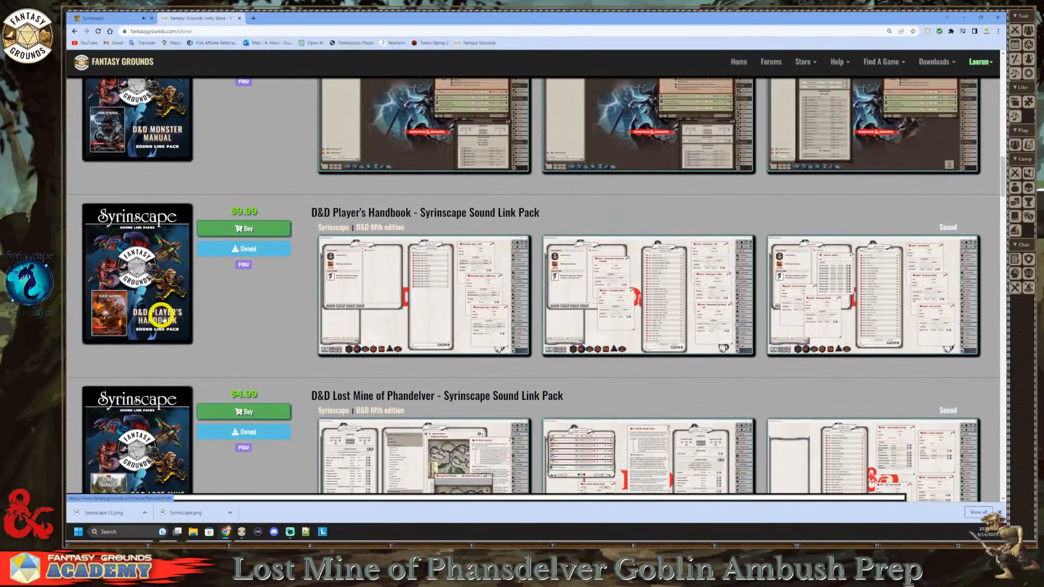
scroll(163, 314, "up", 2)
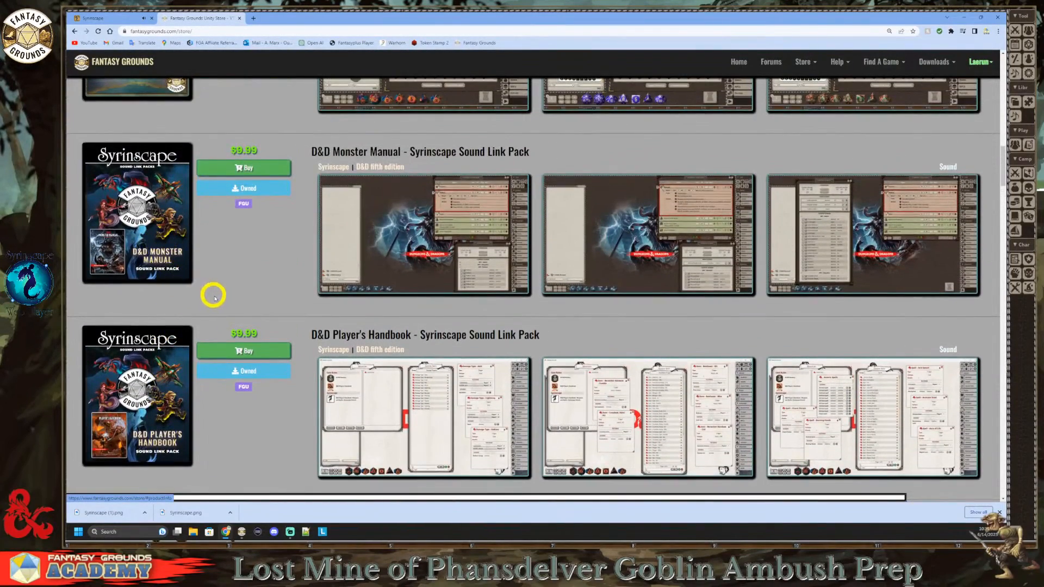
scroll(214, 297, "down", 3)
scroll(213, 308, "up", 2)
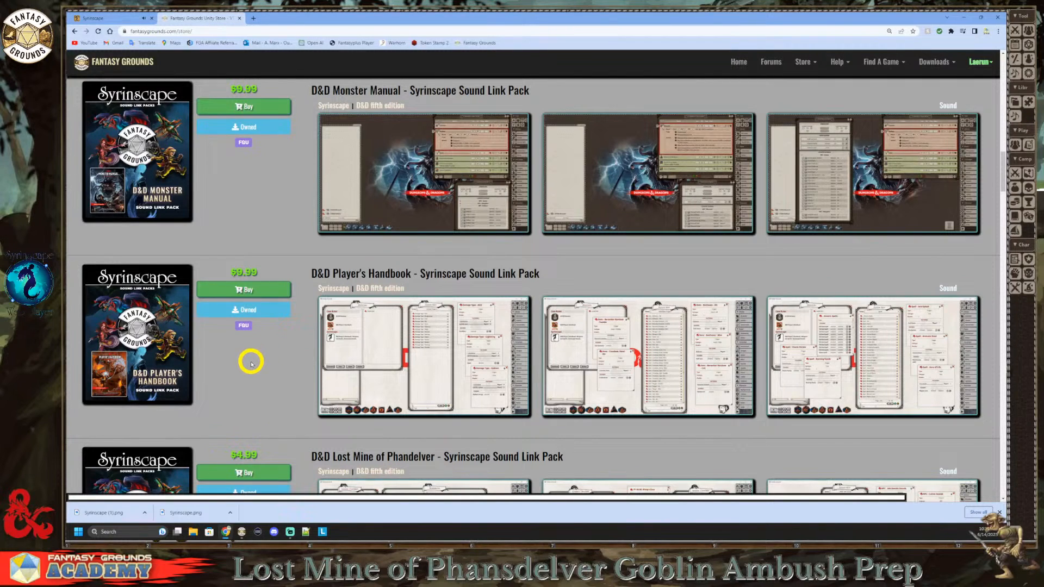
scroll(250, 362, "down", 1)
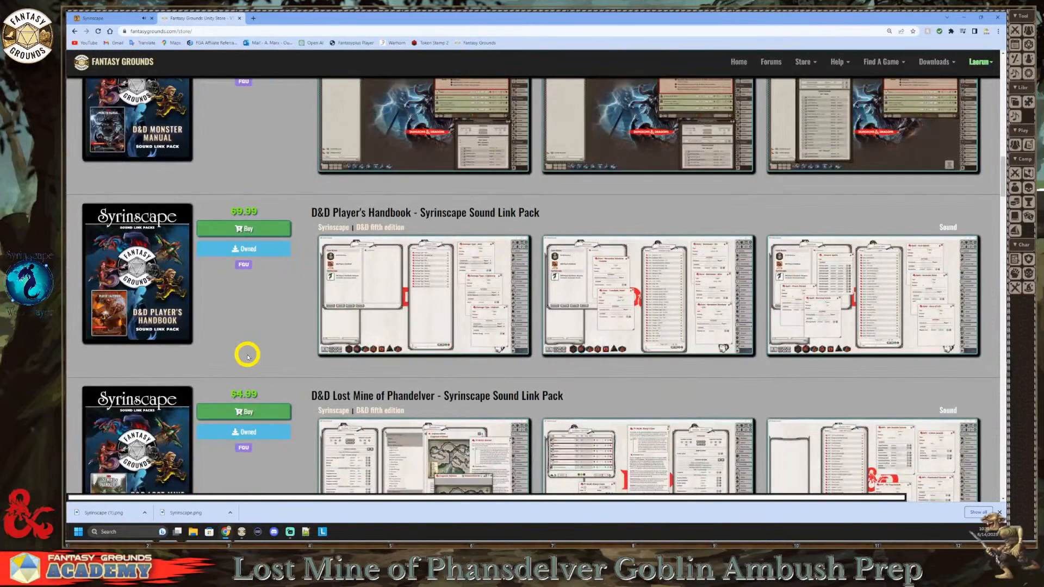
scroll(247, 356, "up", 1)
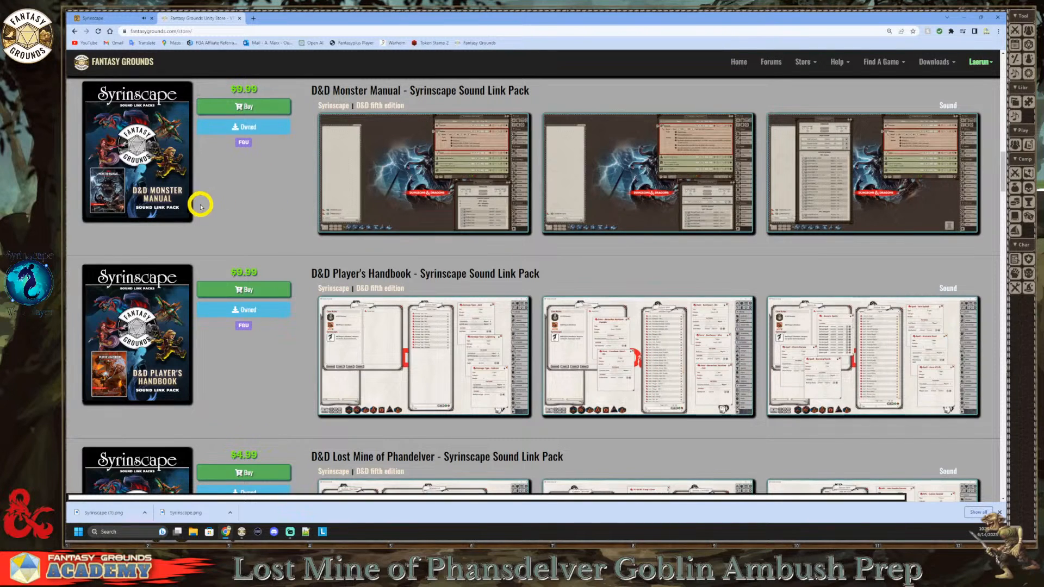
scroll(199, 196, "down", 3)
scroll(179, 215, "up", 4)
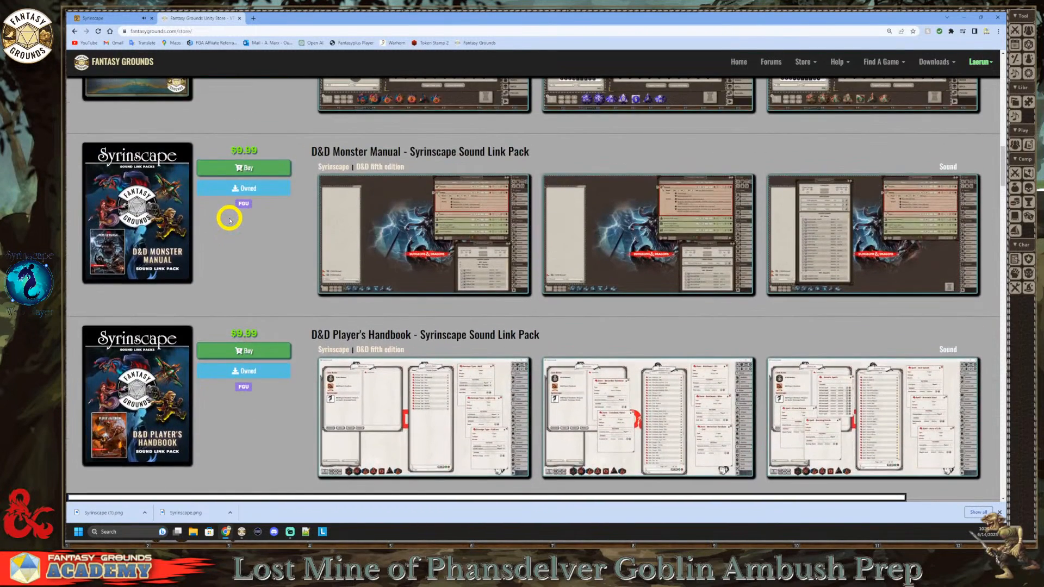
scroll(229, 220, "up", 2)
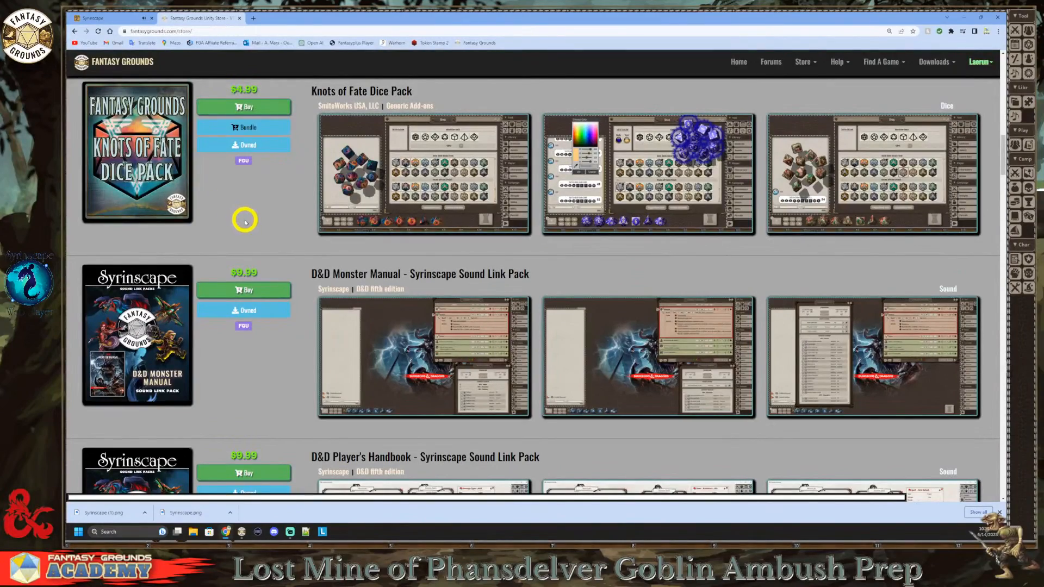
scroll(245, 222, "up", 3)
scroll(244, 219, "down", 5)
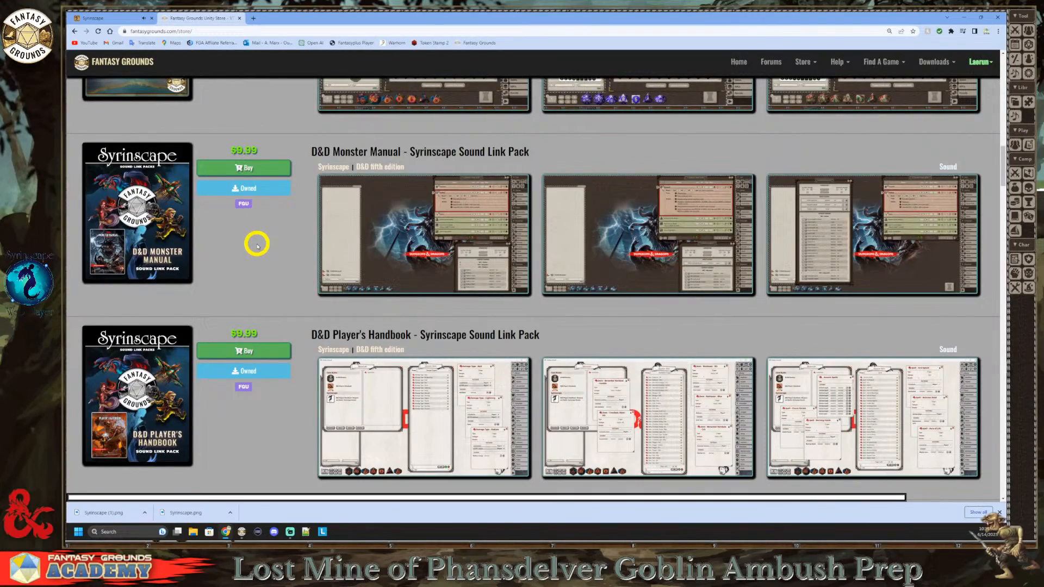
scroll(257, 246, "down", 7)
scroll(257, 244, "down", 3)
scroll(257, 244, "up", 8)
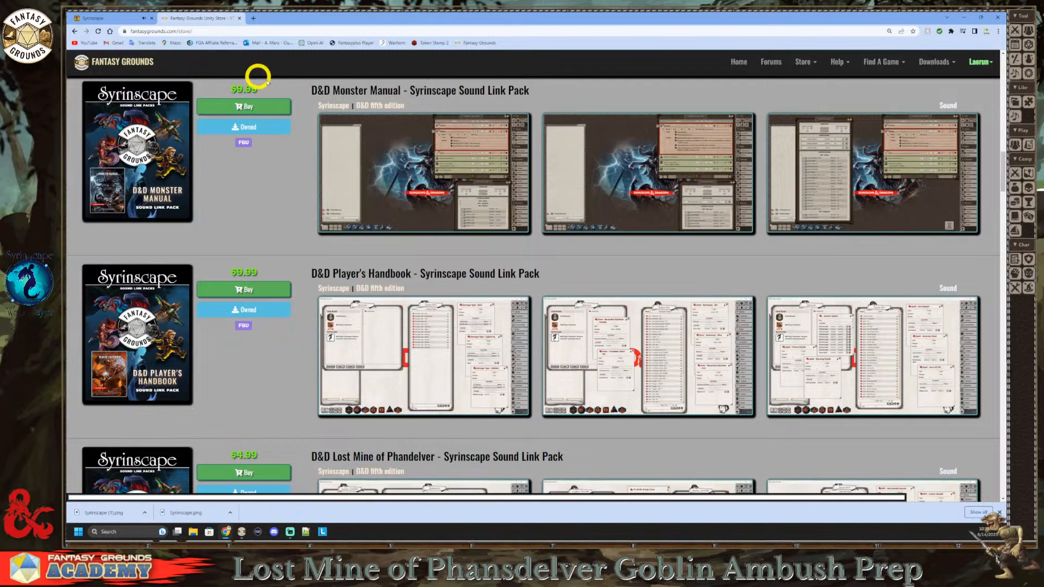
scroll(273, 210, "down", 1)
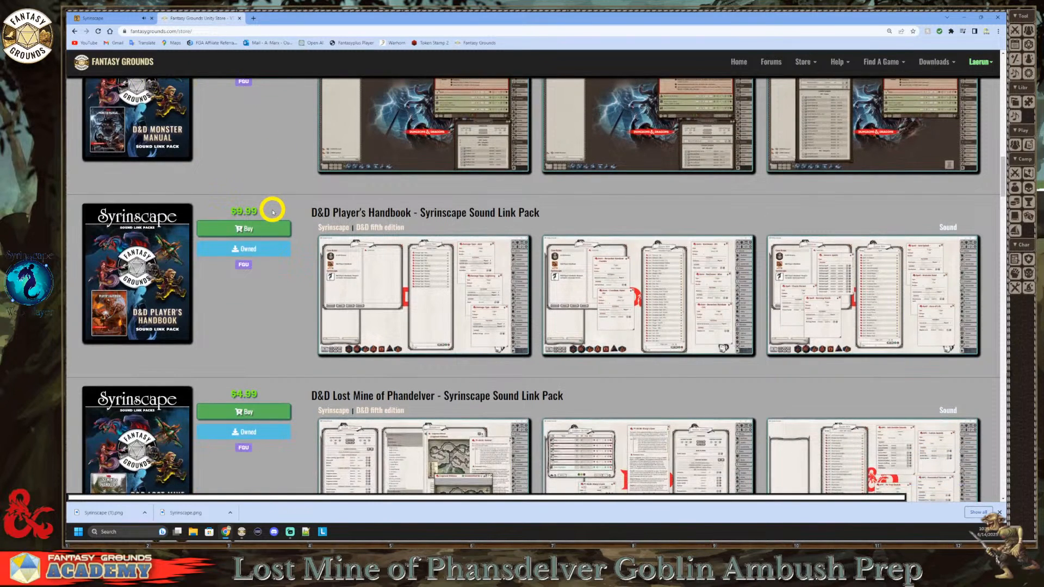
scroll(273, 211, "up", 2)
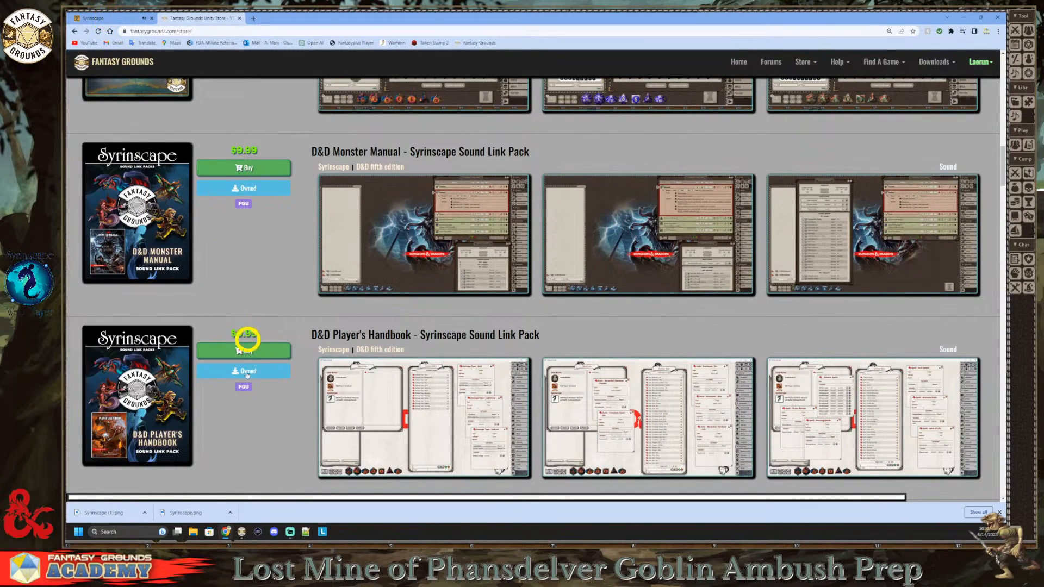
Step: Switch to Fantasy Grounds and open the Sound Sets list, placing it beside the Sound Settings window
left_click(241, 532)
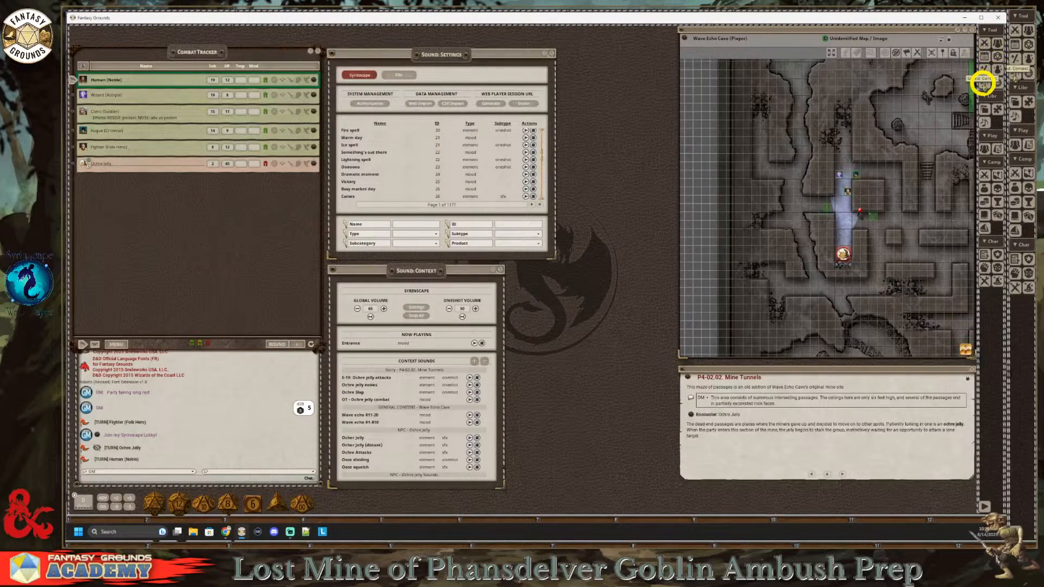
left_click_drag(982, 83, 982, 120)
left_click_drag(846, 56, 664, 72)
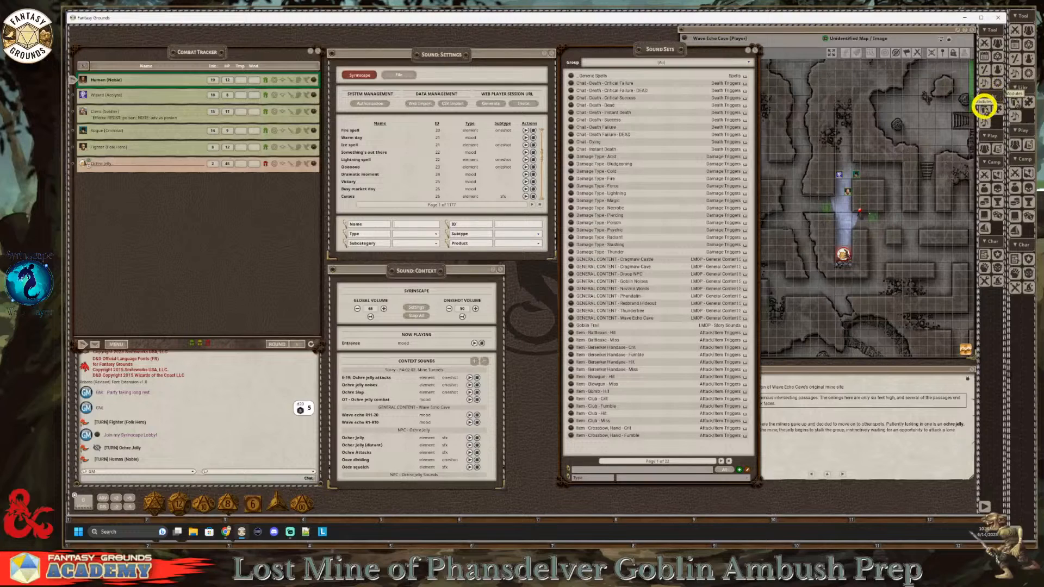
Step: Open the Modules list at its Syrinscape entries, and return to the Fantasy Grounds store page in Chrome
left_click(984, 111)
scroll(440, 357, "down", 2)
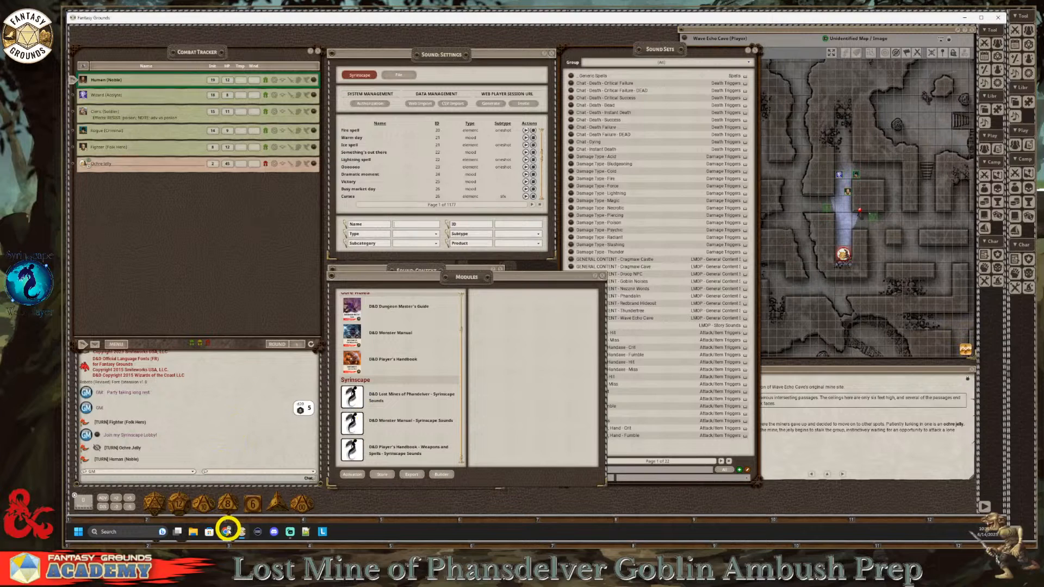
left_click(227, 531)
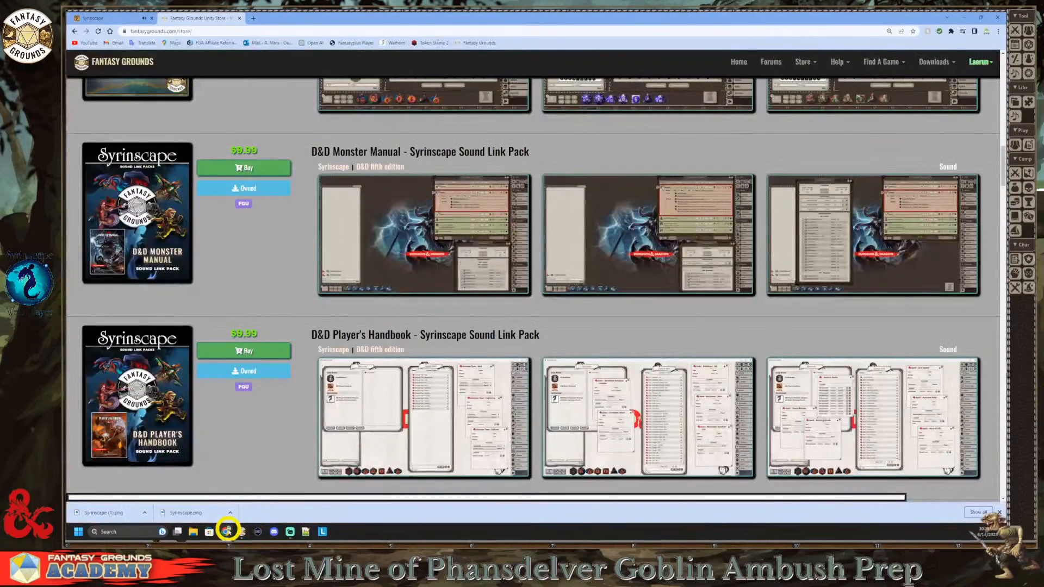
Step: Look over the profile and subscriptions on the Syrinscape account dashboard, and return to the Fantasy Grounds store page
left_click(122, 16)
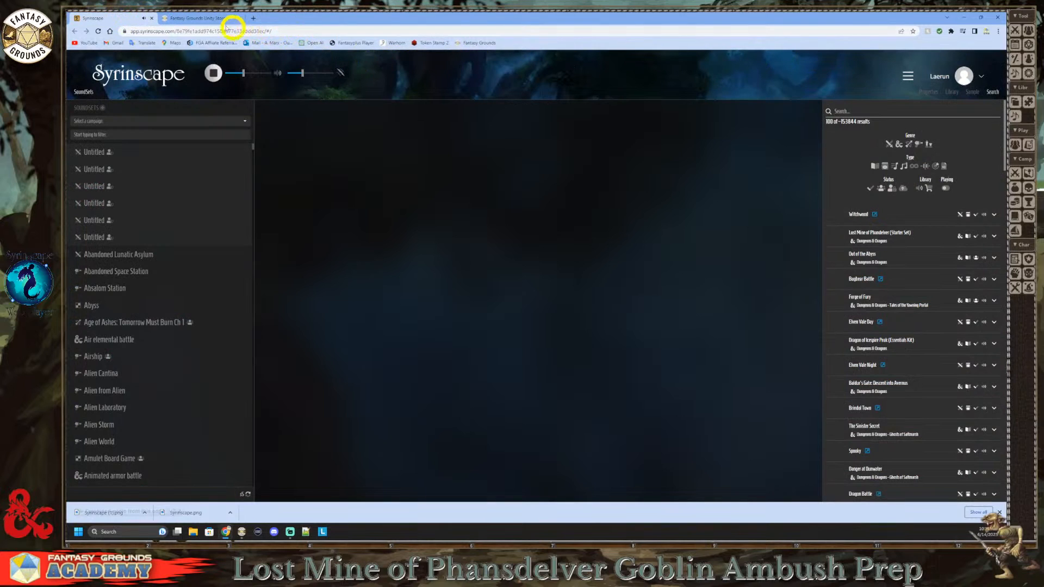
left_click(968, 80)
left_click(930, 146)
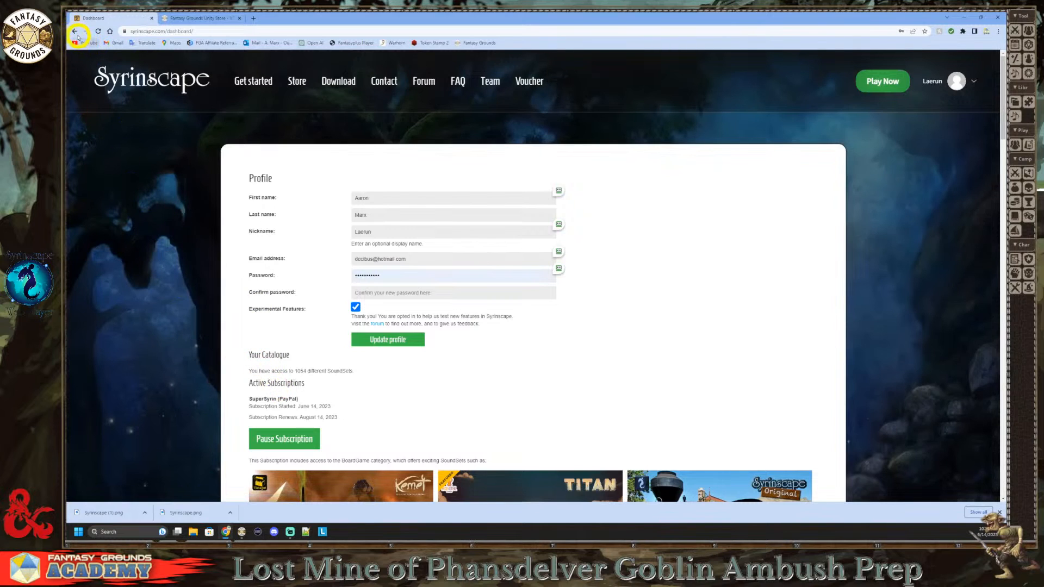
left_click(76, 33)
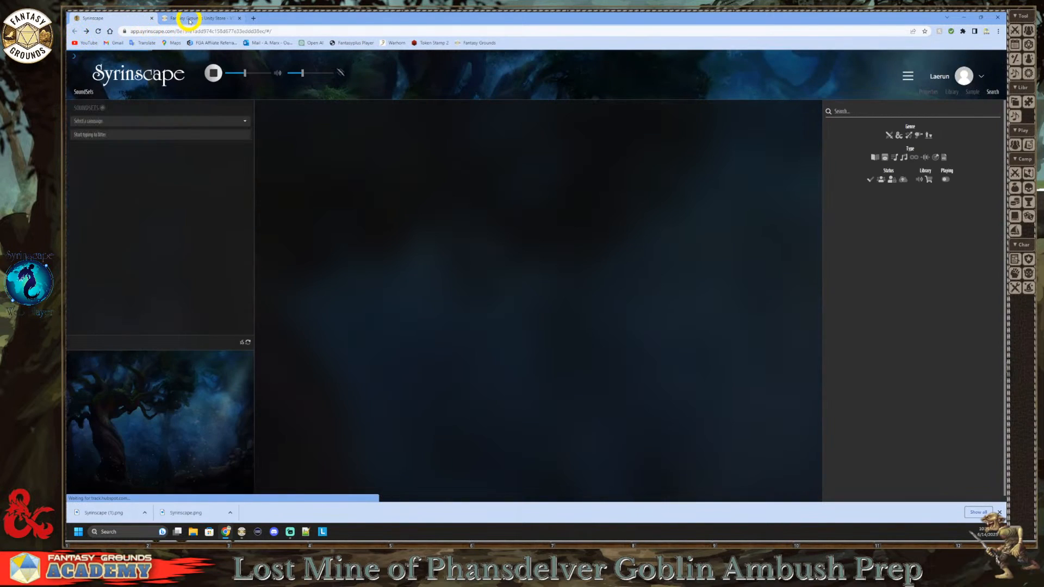
left_click(189, 19)
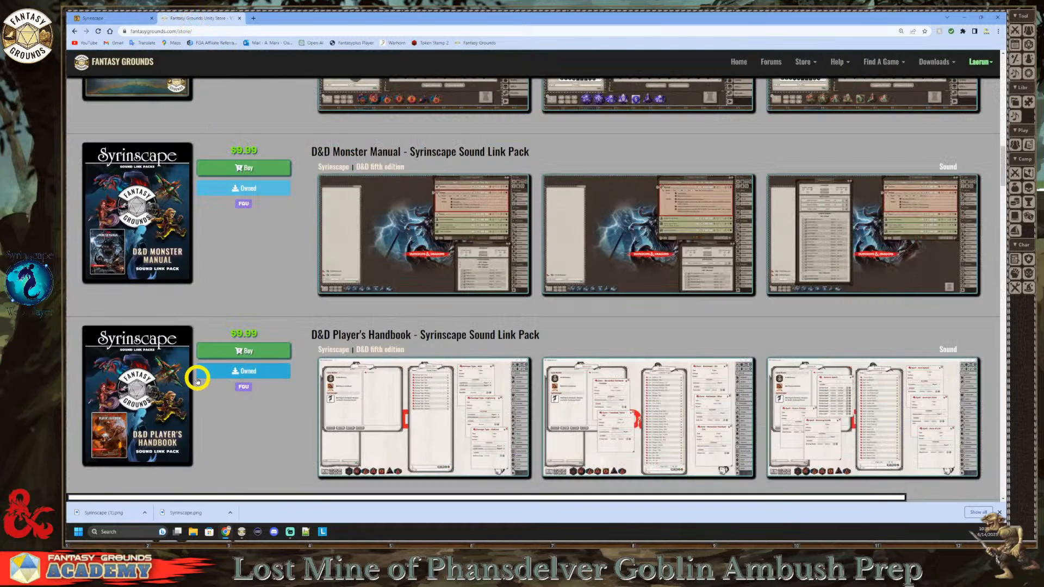
Step: Switch to Fantasy Grounds, move the Modules window clear of Sound Context, and share the Syrinscape web player session link in chat
left_click(242, 534)
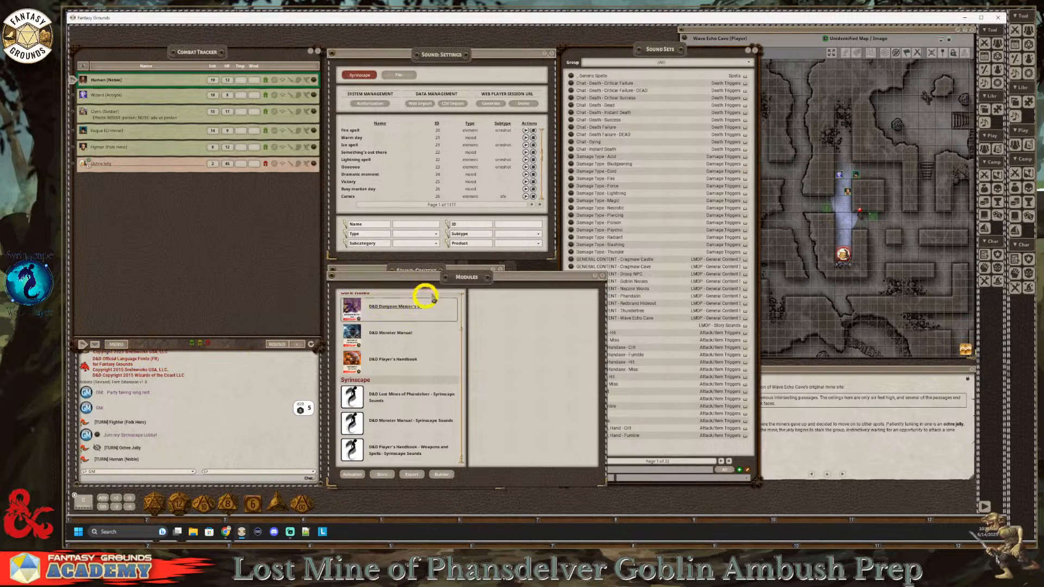
left_click_drag(473, 286, 663, 303)
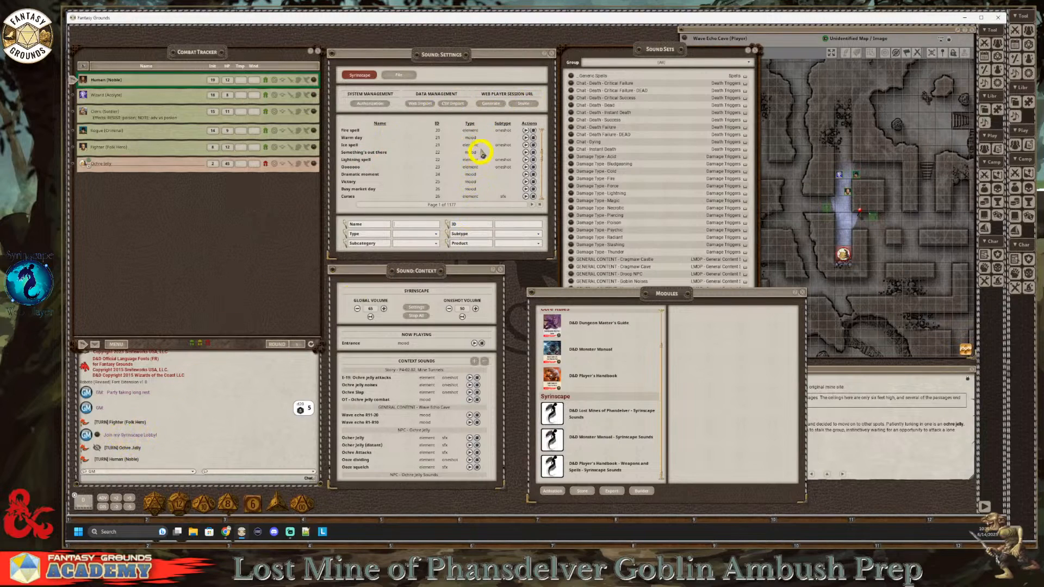
left_click(517, 104)
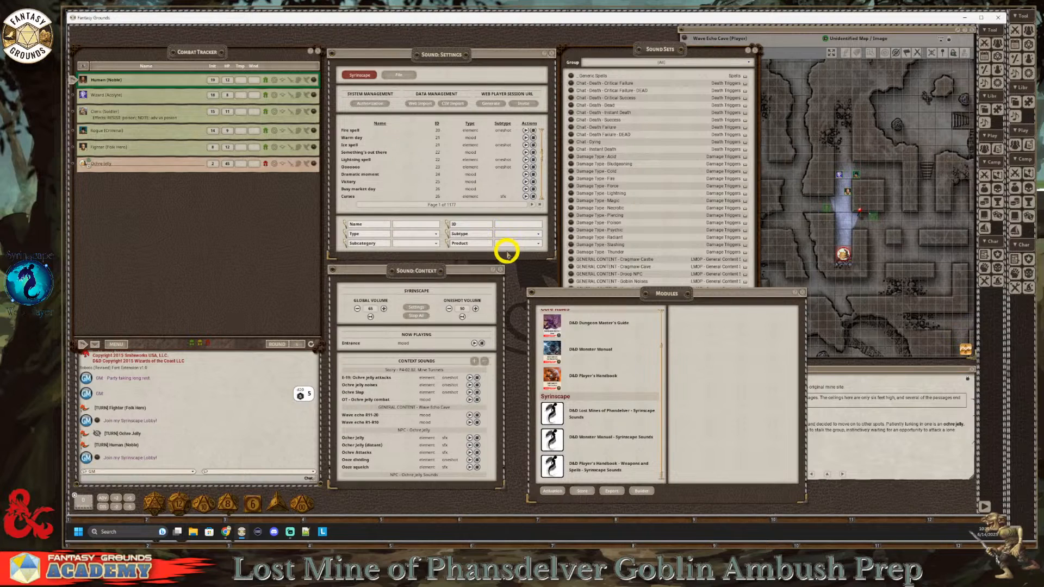
Step: Close the Sound Sets list, and place the Modules window beside Sound Context at a slightly larger size
left_click_drag(633, 291, 618, 272)
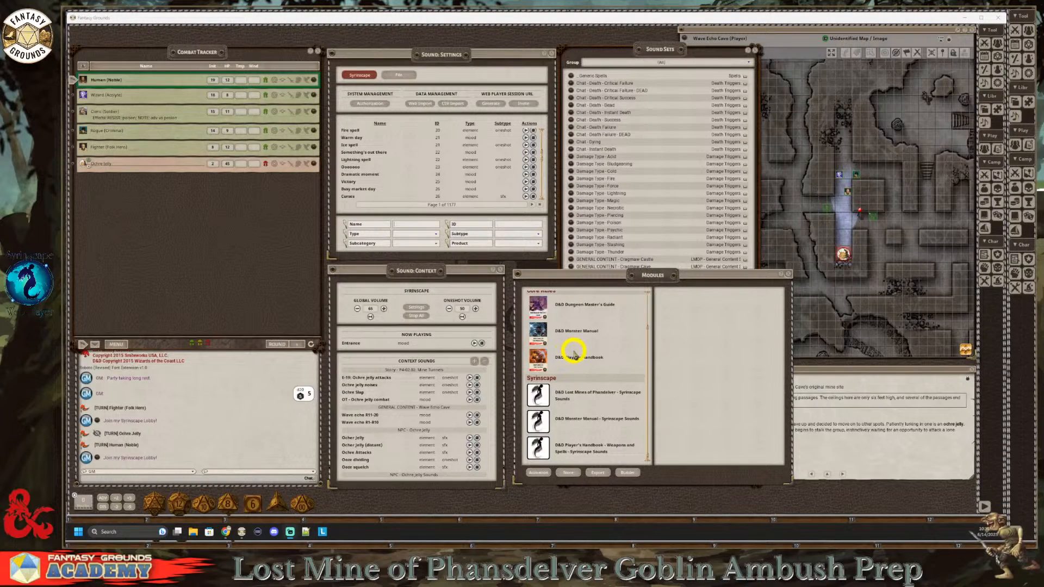
left_click(755, 50)
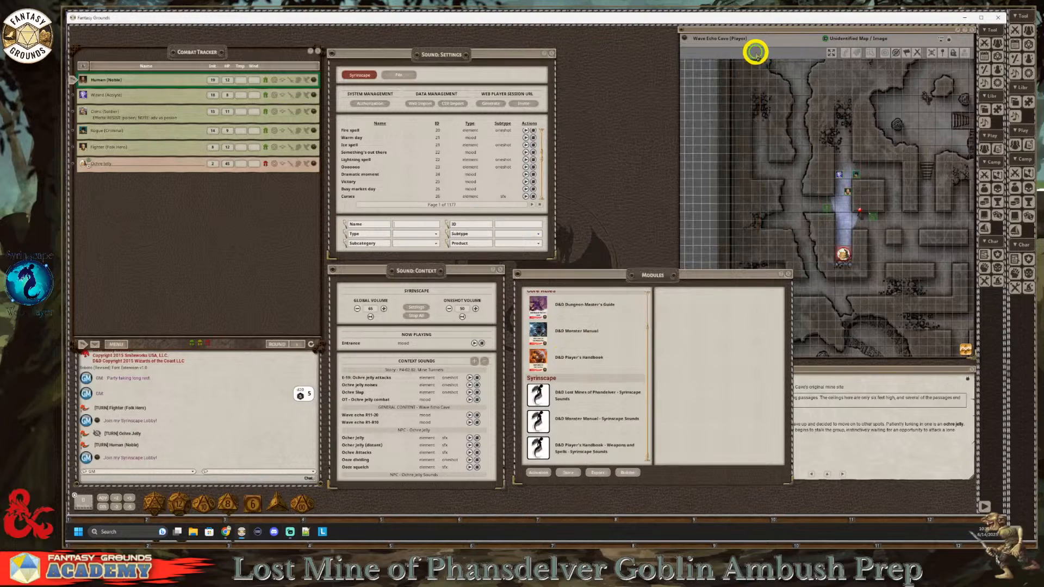
left_click_drag(647, 291, 644, 287)
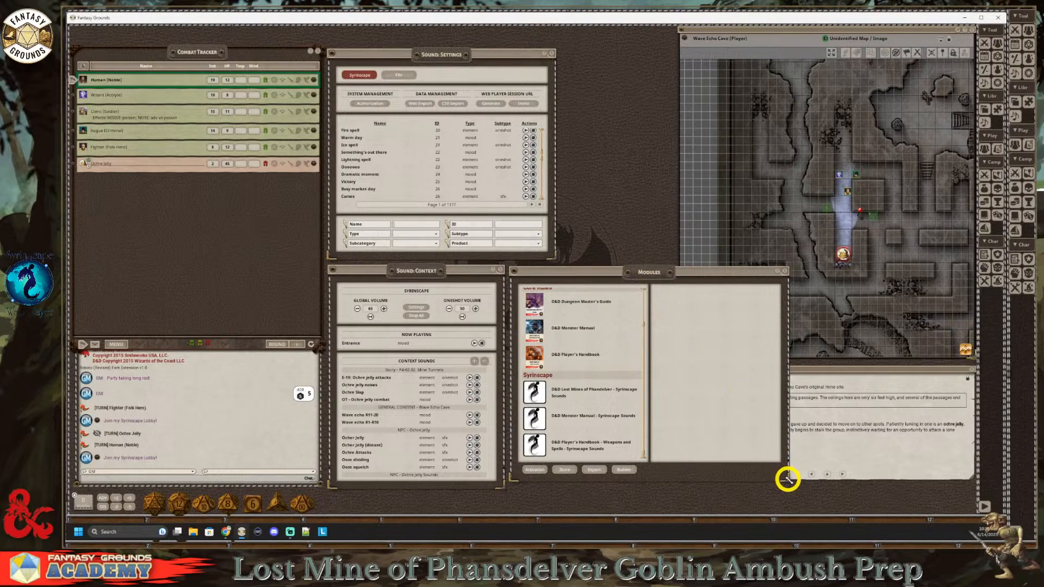
left_click_drag(788, 480, 794, 487)
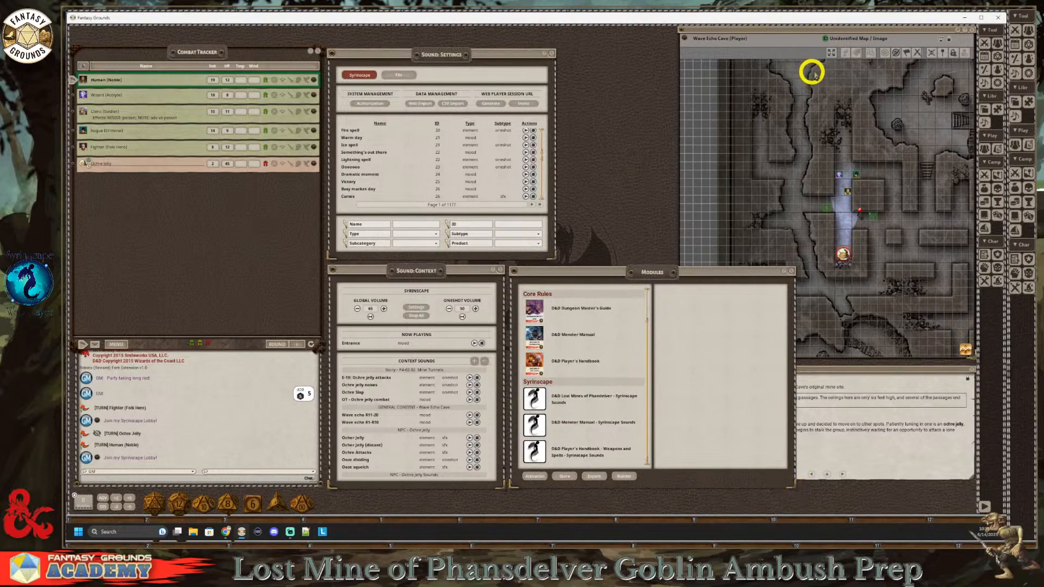
Step: Bring the Wave Echo Cave map forward and select the party tokens in turn to view each character's line of sight
left_click(814, 36)
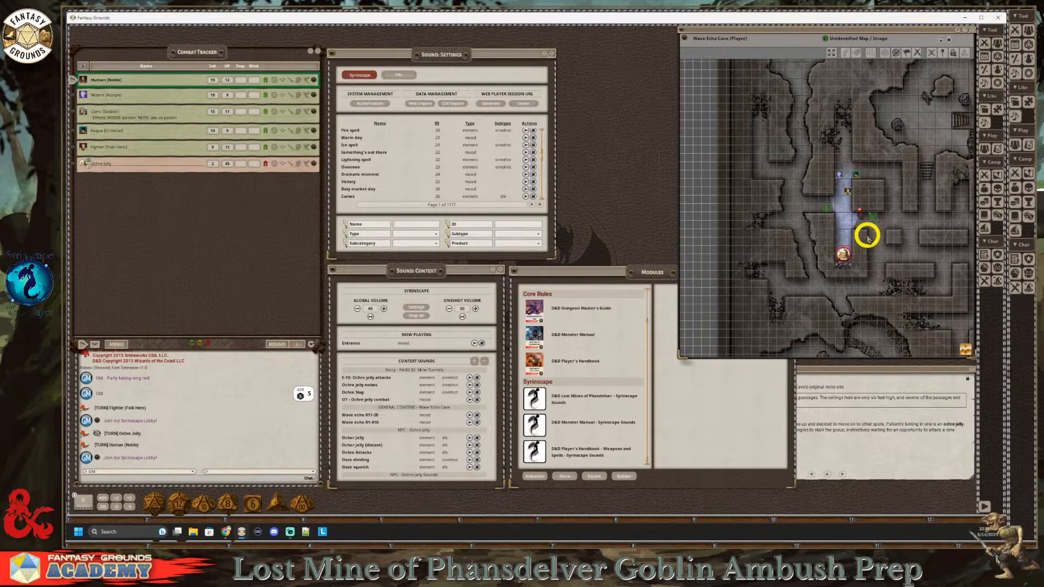
scroll(863, 250, "up", 5)
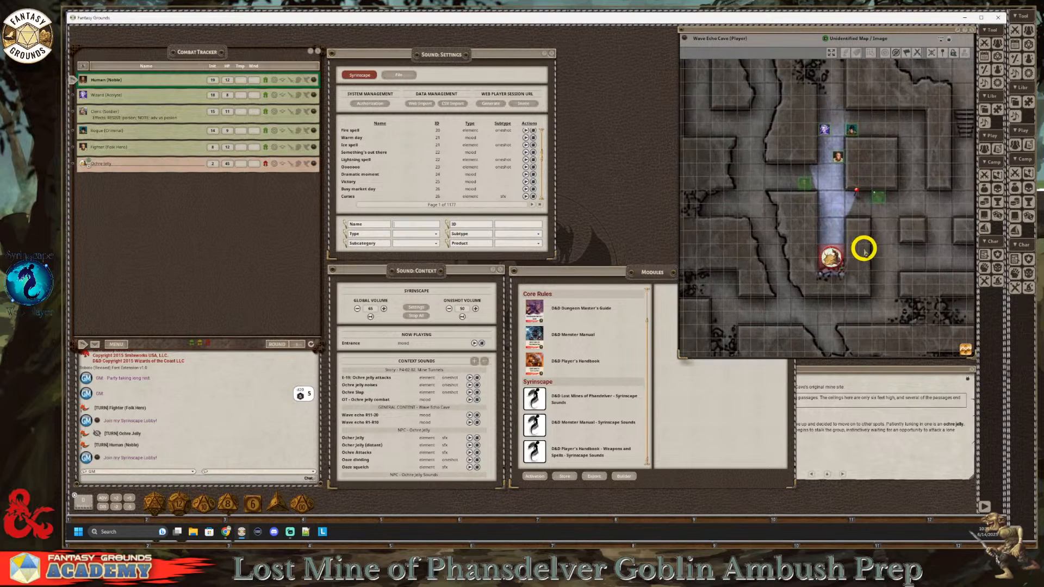
left_click(785, 166)
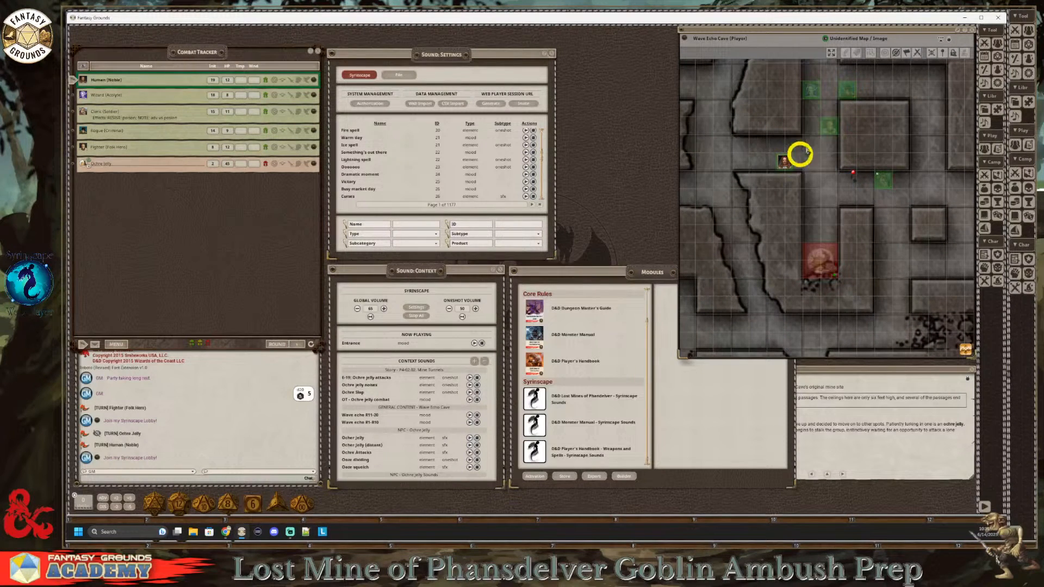
left_click(809, 95)
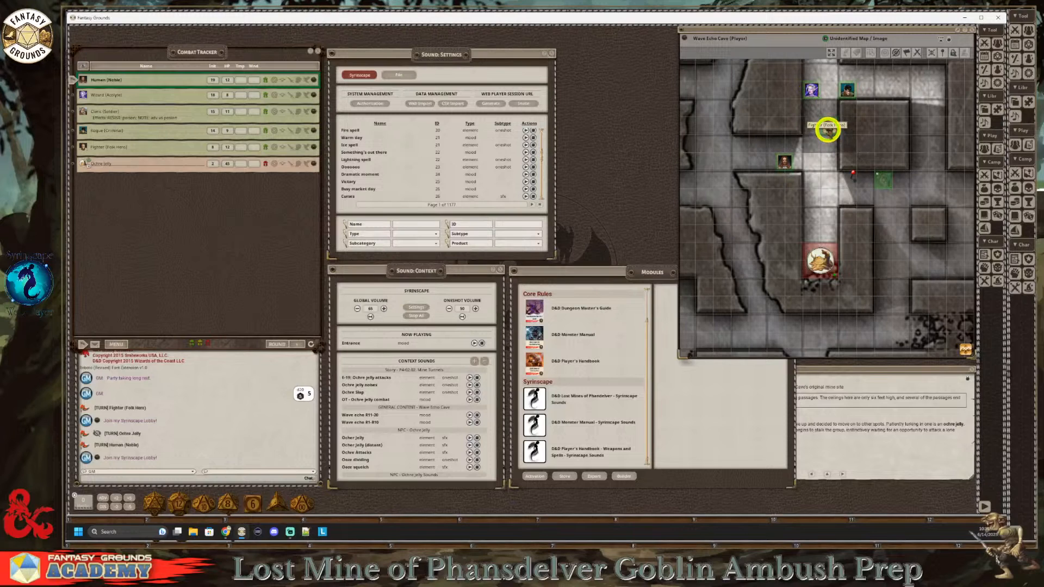
left_click(827, 124)
left_click(880, 182)
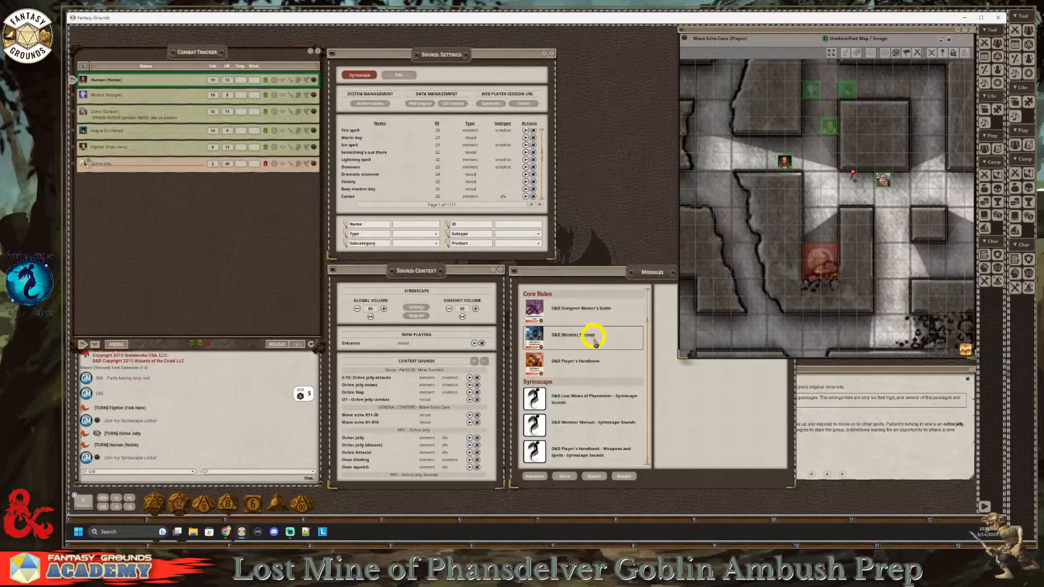
Step: Review the adventure, core rules and Syrinscape entries in the Modules list and close the window
scroll(595, 353, "up", 1)
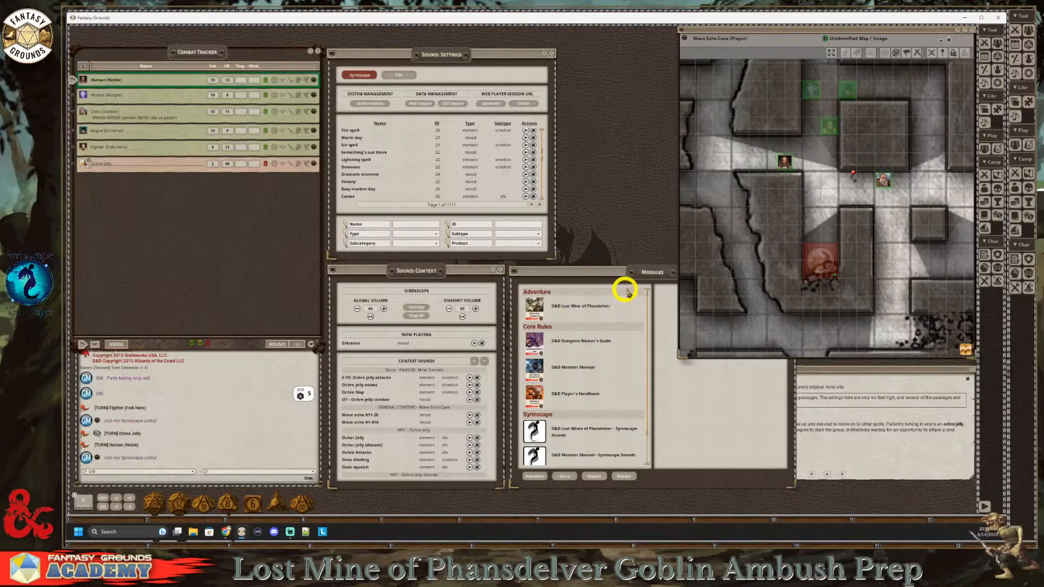
left_click_drag(614, 278, 574, 276)
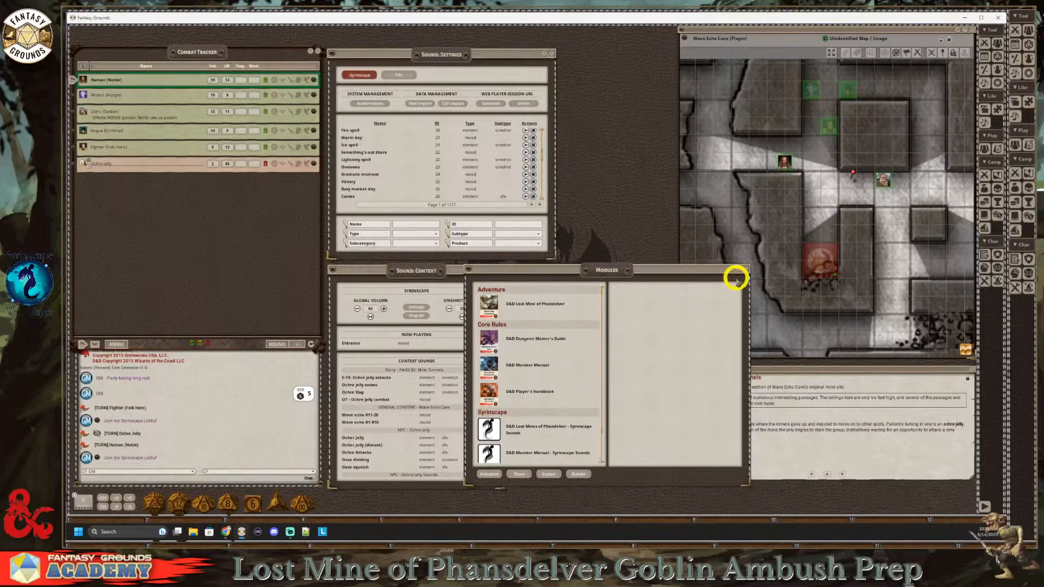
left_click(745, 270)
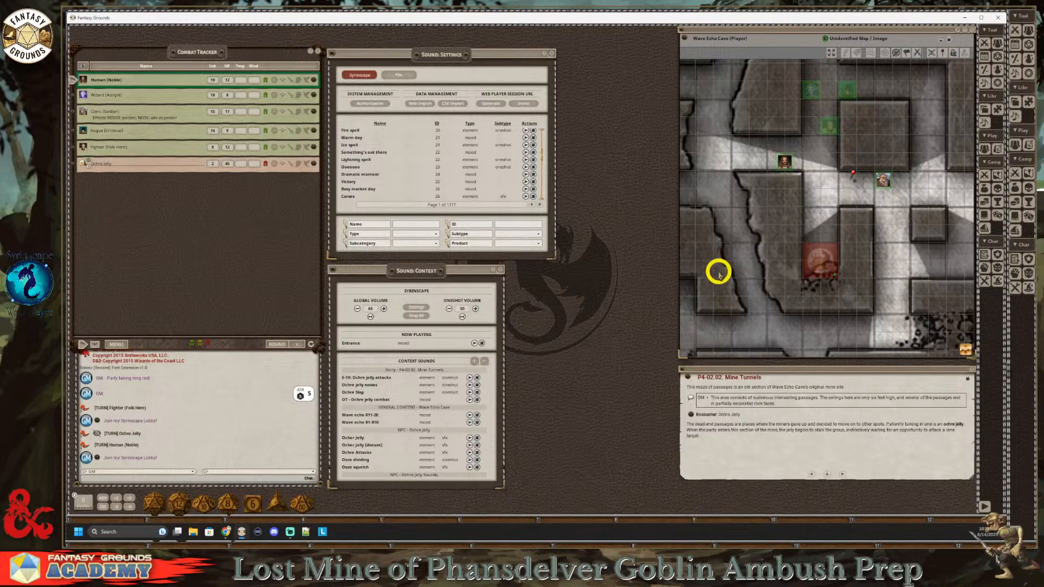
Step: Page the story forward to P4-02.03. Old Entrance and back to P4-02.02. Mine Tunnels to compare their context sounds
scroll(826, 234, "down", 2)
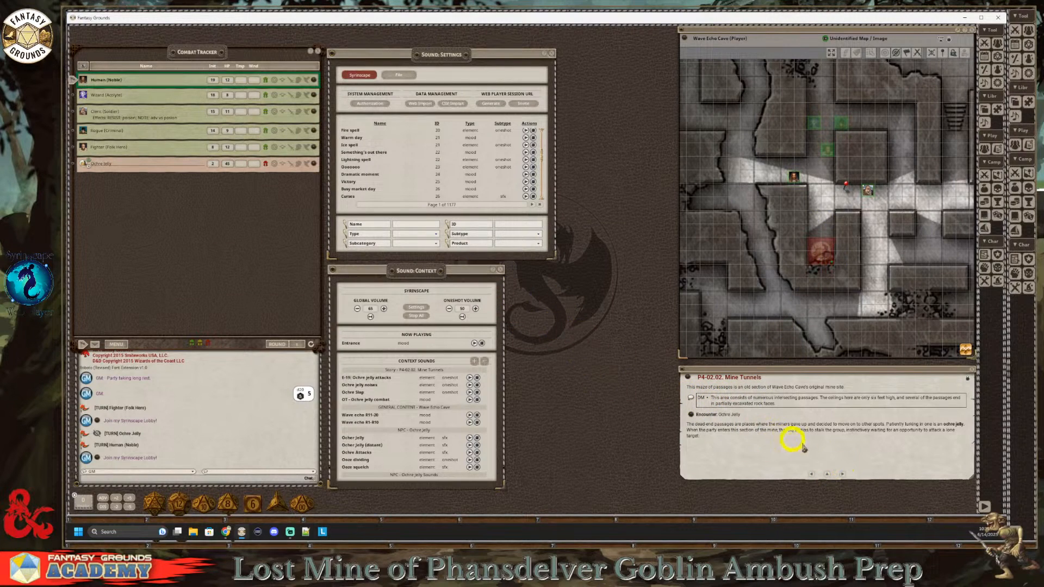
left_click(842, 474)
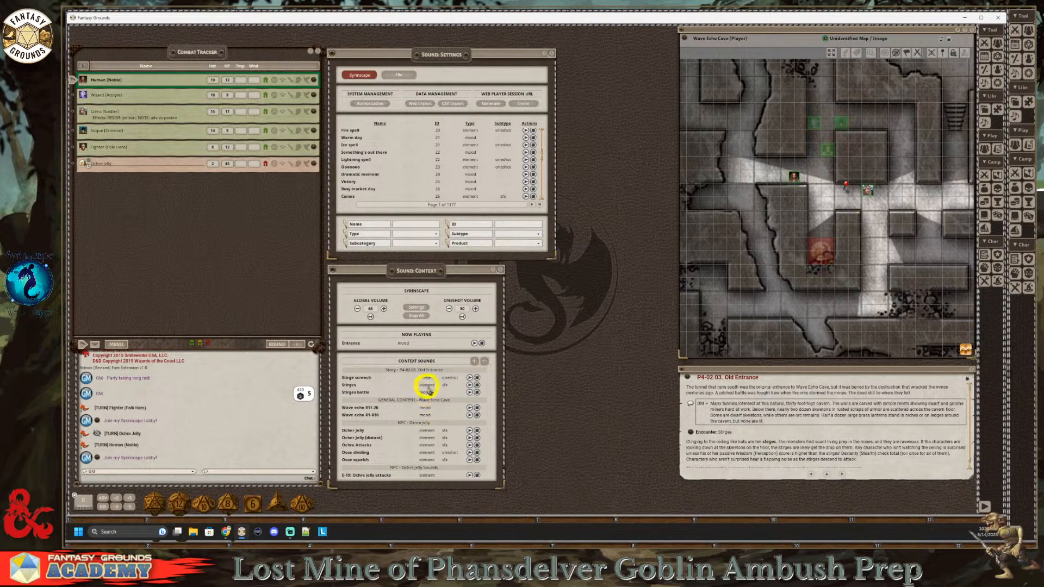
left_click(810, 474)
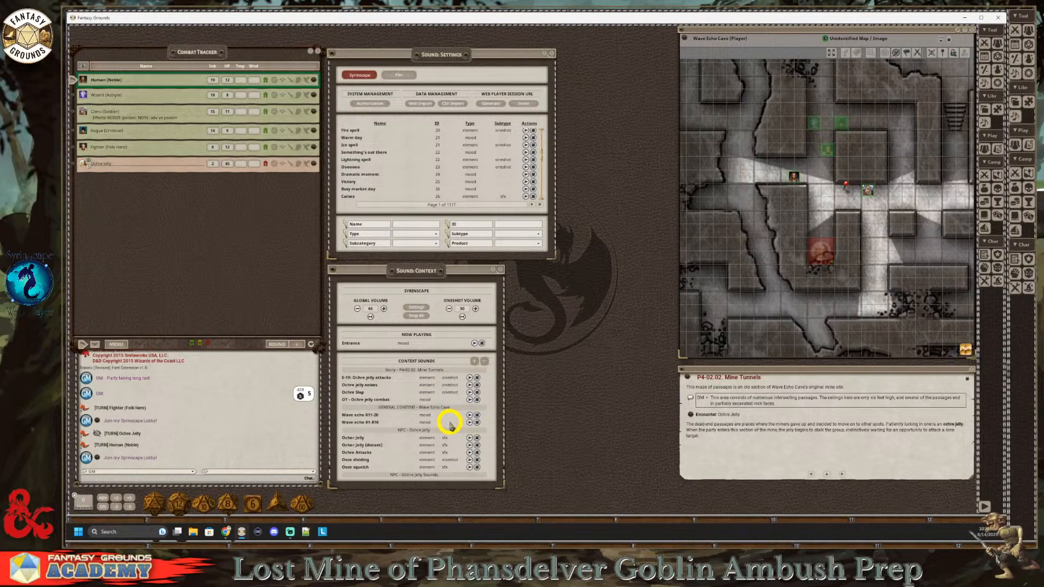
Step: Adjust the one-shot volume in Sound Context and play the Wave echo R11-20 mood followed by Wave echo R1-R10
scroll(449, 417, "down", 1)
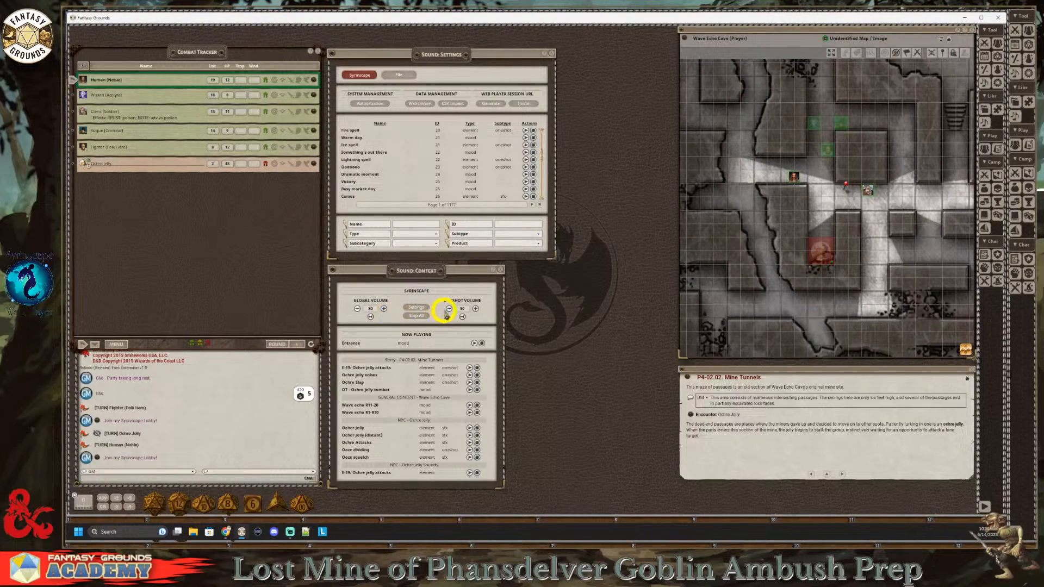
left_click(476, 309)
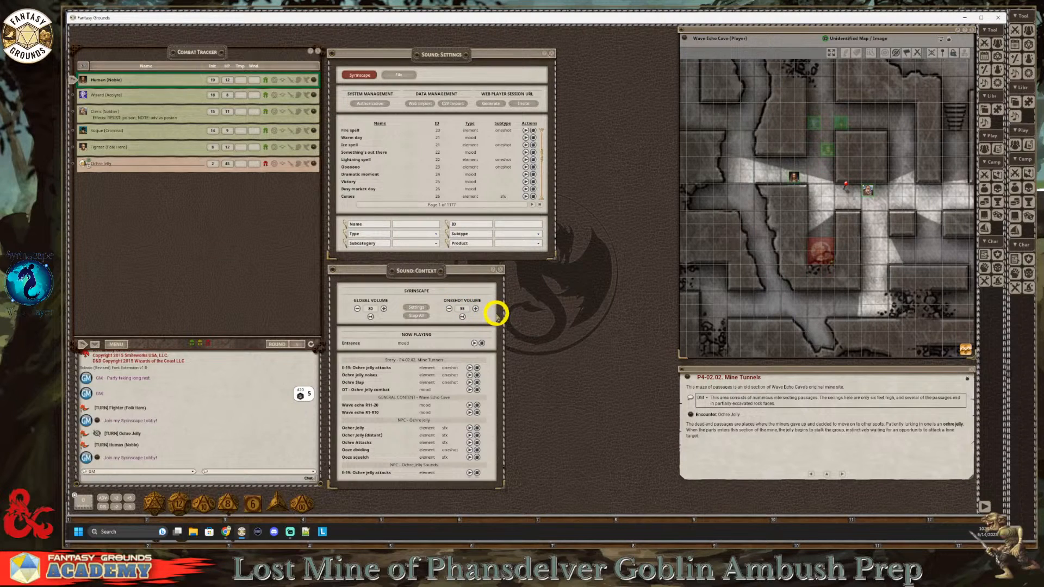
left_click(450, 309)
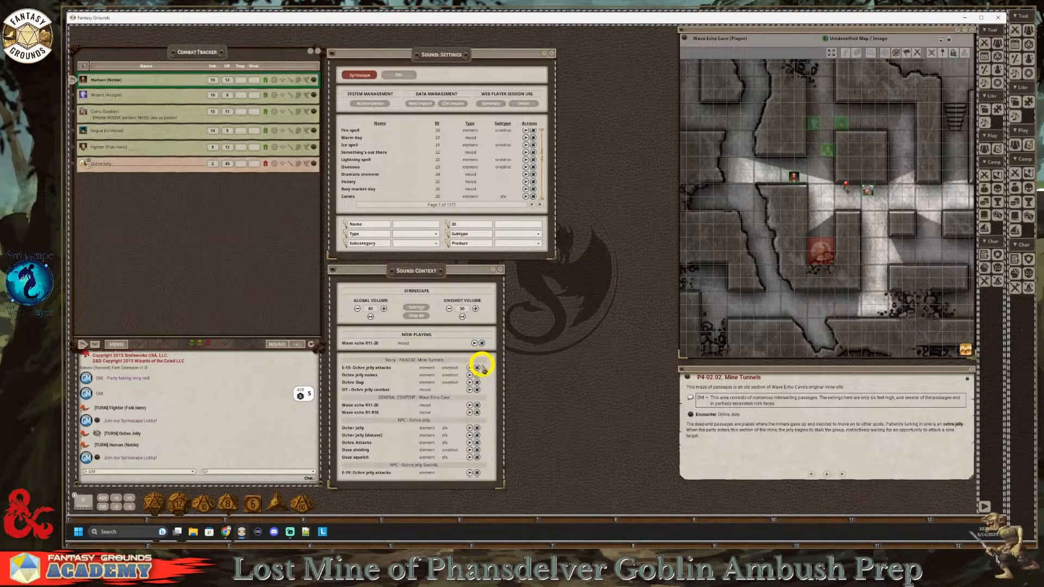
left_click(470, 412)
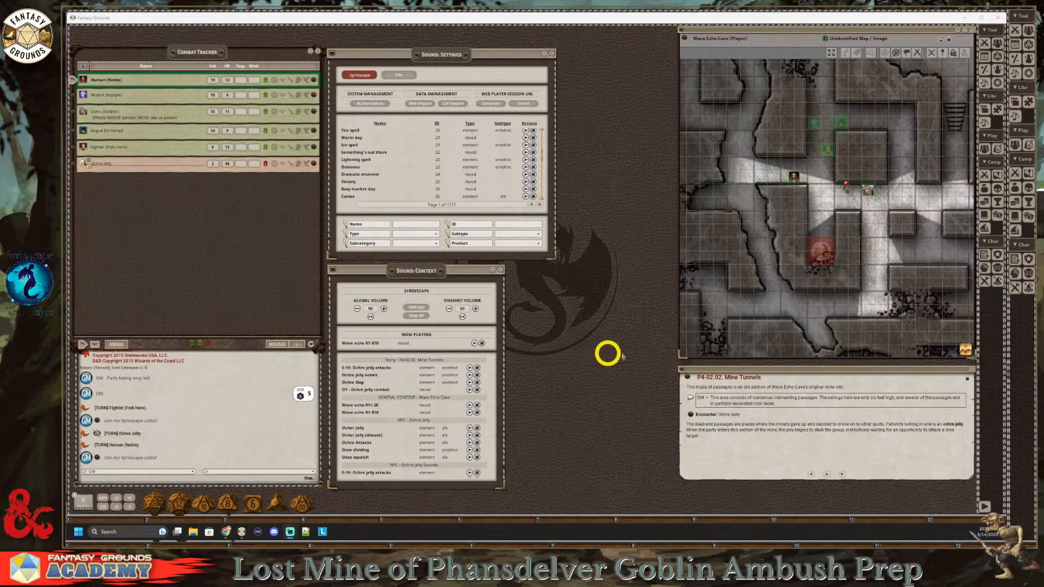
Step: Select the ochre jelly token, play the OT - Ochre jelly combat mood, and switch back to the Wave echo R1-R10 mood
left_click(822, 250)
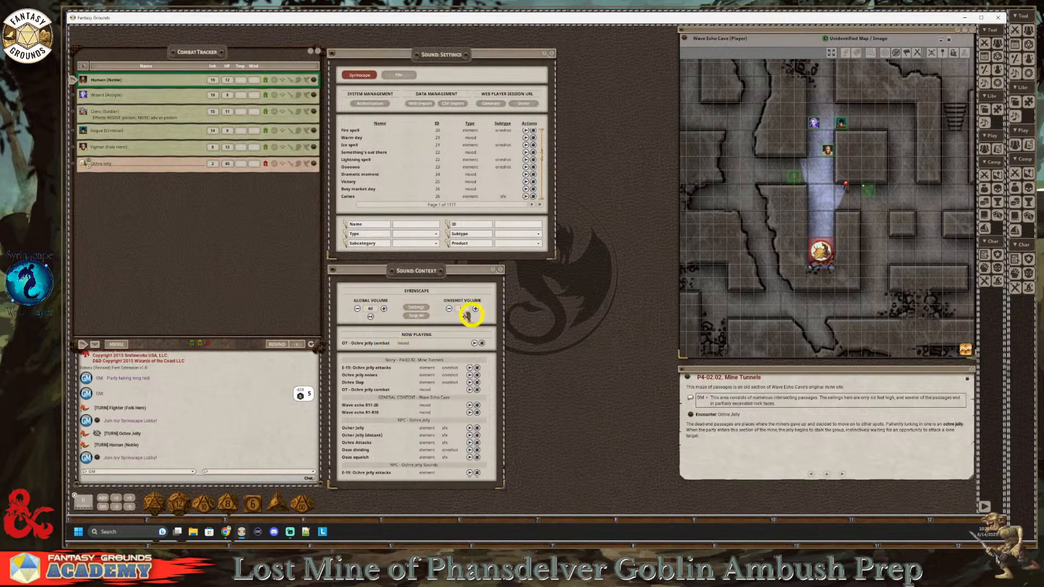
left_click(449, 309)
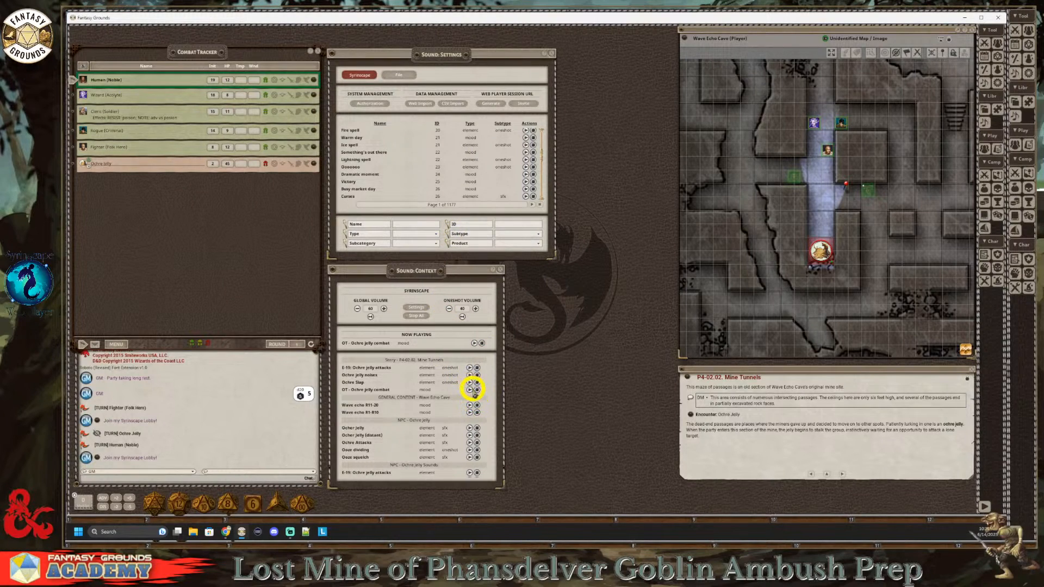
left_click(469, 413)
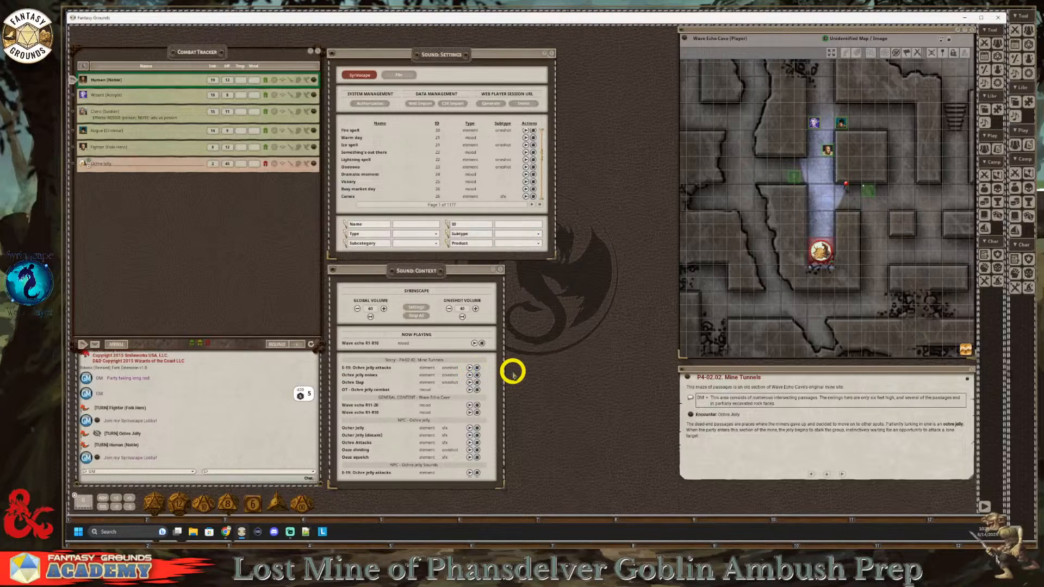
Step: Set the one-shot volume to 50 and play the Ochre jelly noises and Ochre Slap one-shots for Mine Tunnels
left_click(475, 309)
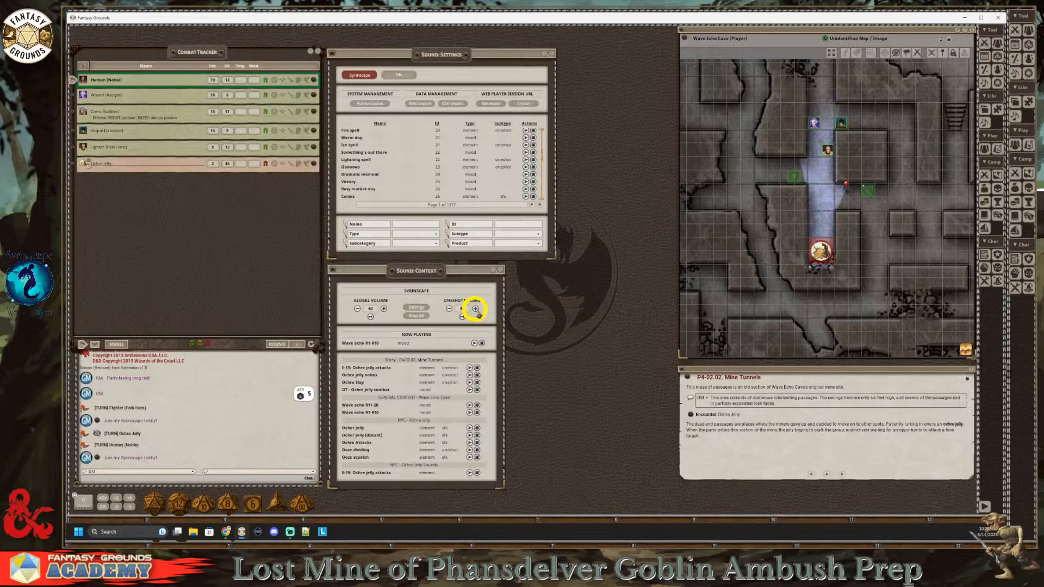
left_click(470, 375)
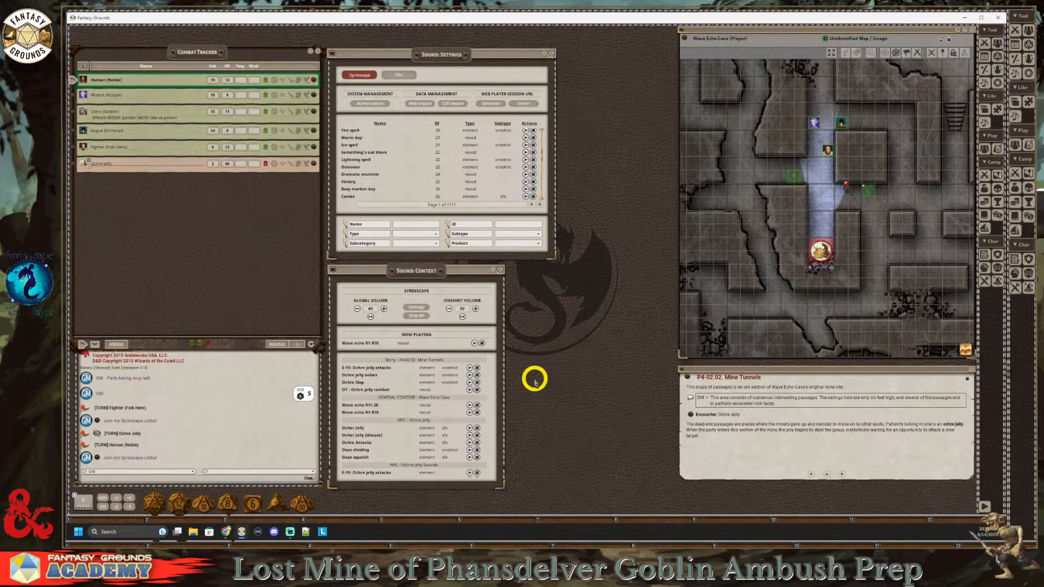
left_click(470, 383)
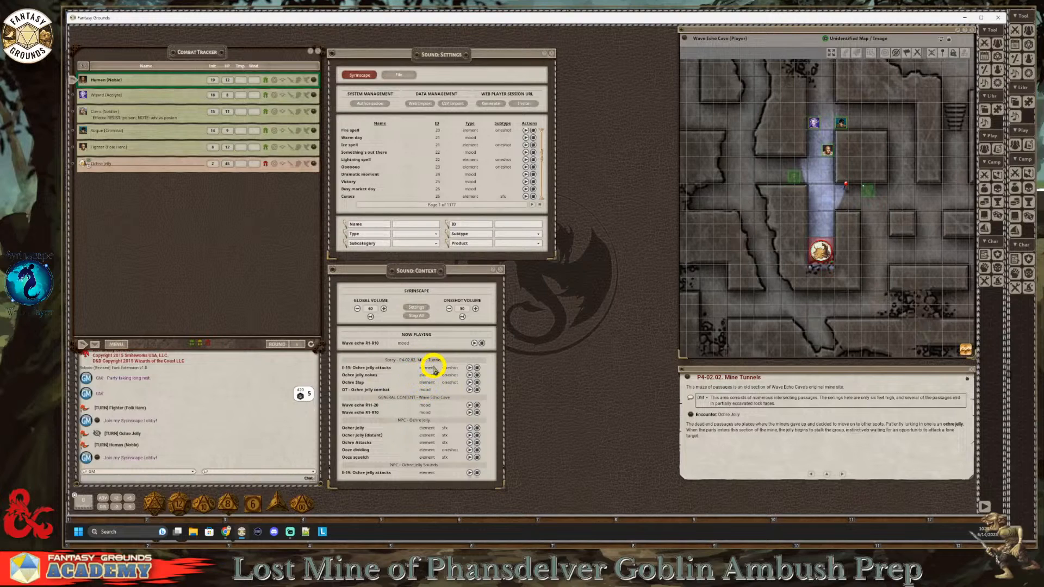
Step: Audition the Ocher jelly NPC element over the Wave echo R1-R10 mood and stop that element
scroll(432, 411, "down", 2)
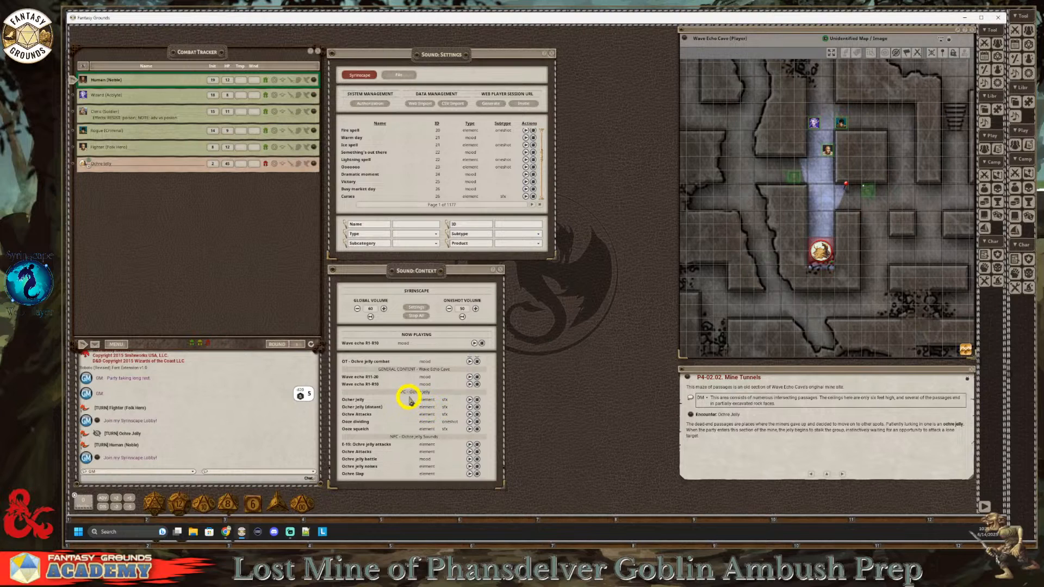
left_click(469, 400)
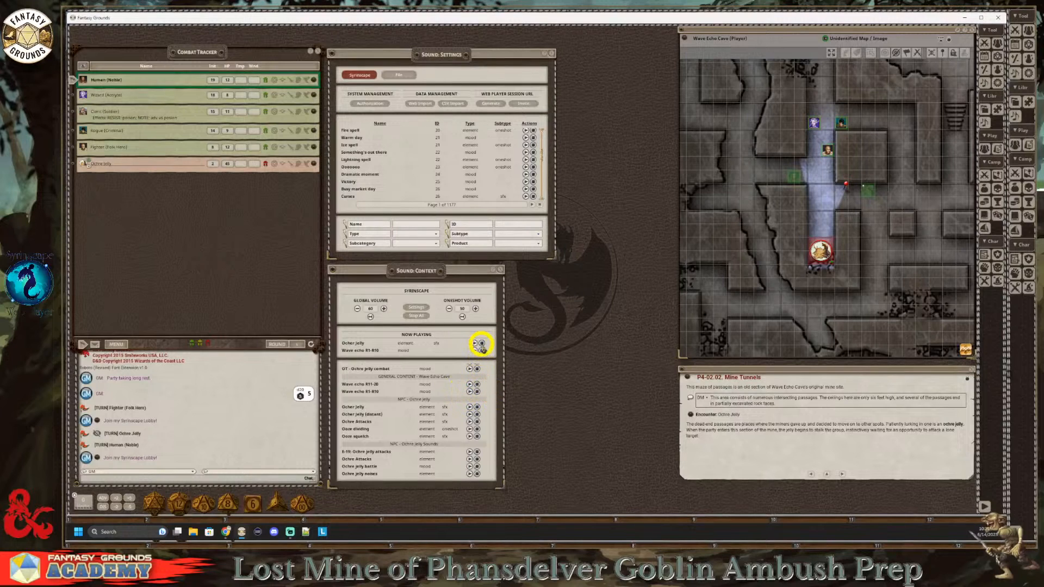
scroll(474, 381, "up", 3)
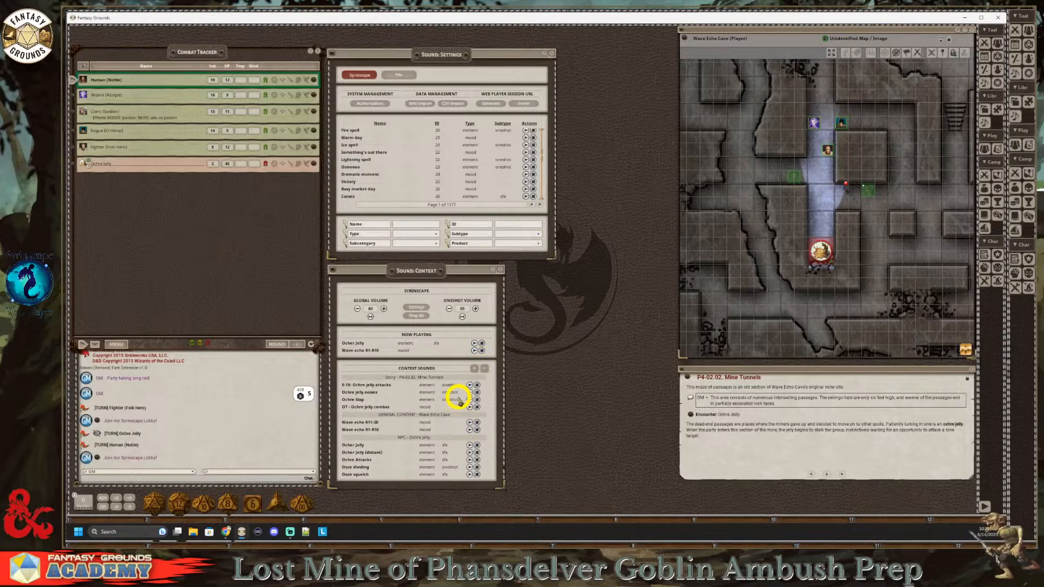
left_click(482, 344)
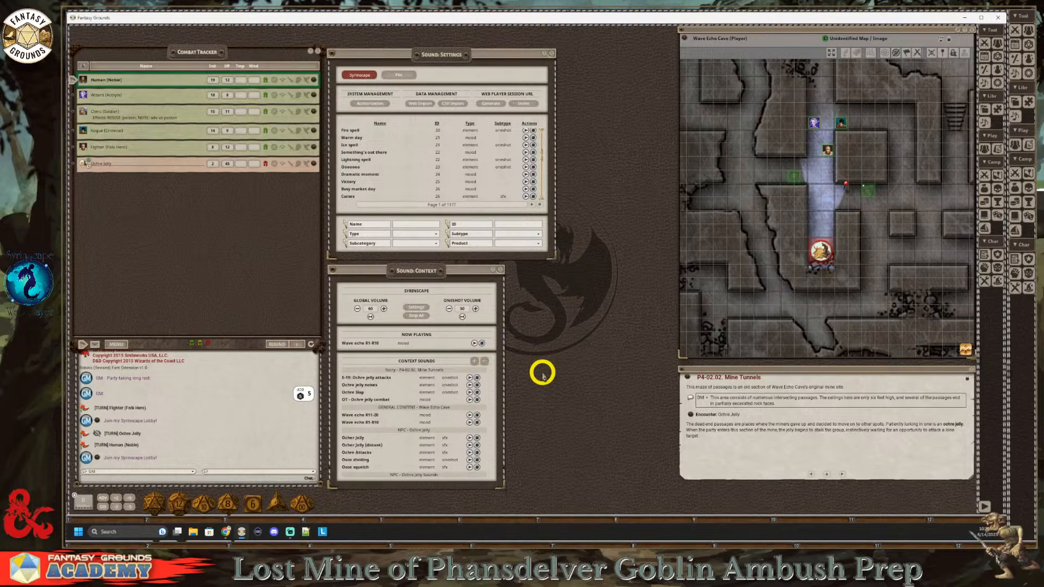
Step: Switch to the Syrinscape web player in Chrome, lower its second volume slider slightly, and return to Fantasy Grounds
left_click(226, 530)
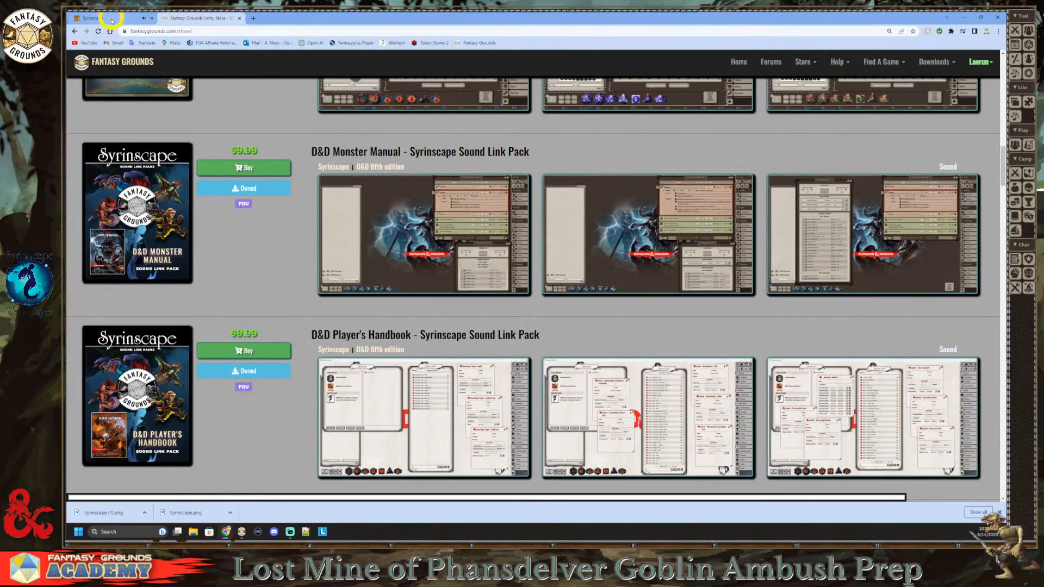
left_click(113, 20)
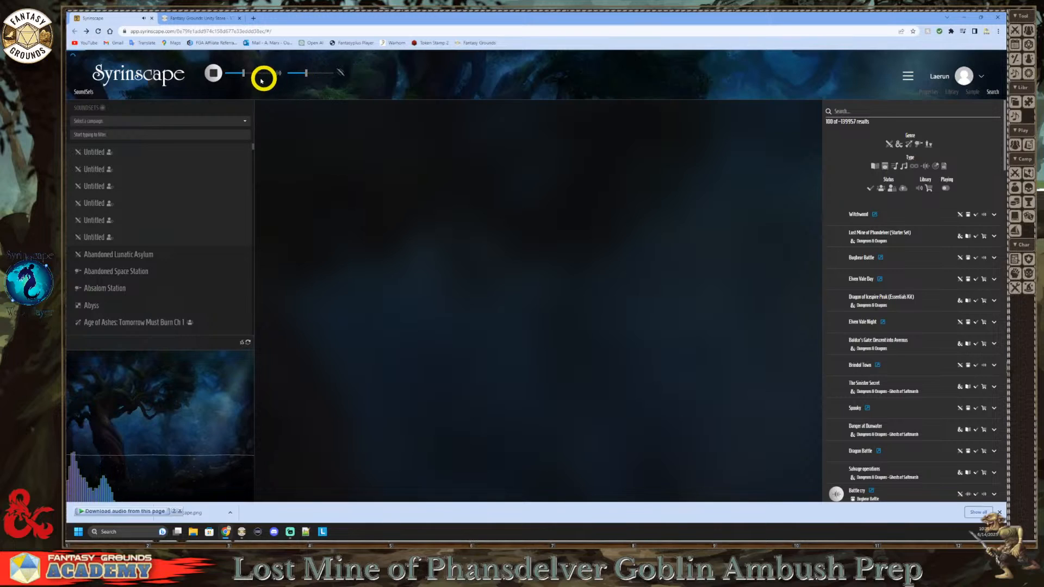
left_click_drag(305, 73, 302, 73)
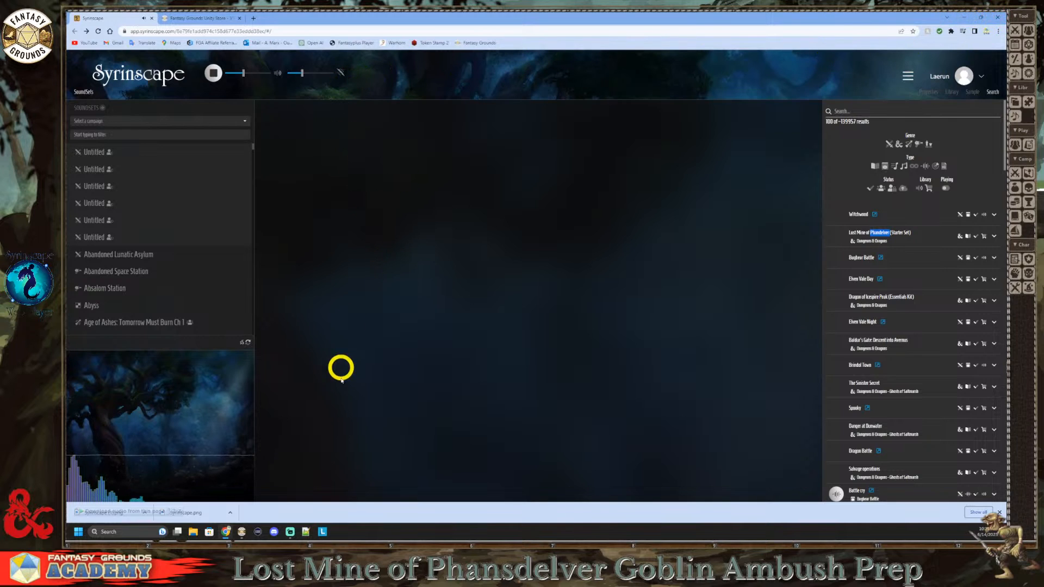
left_click(241, 531)
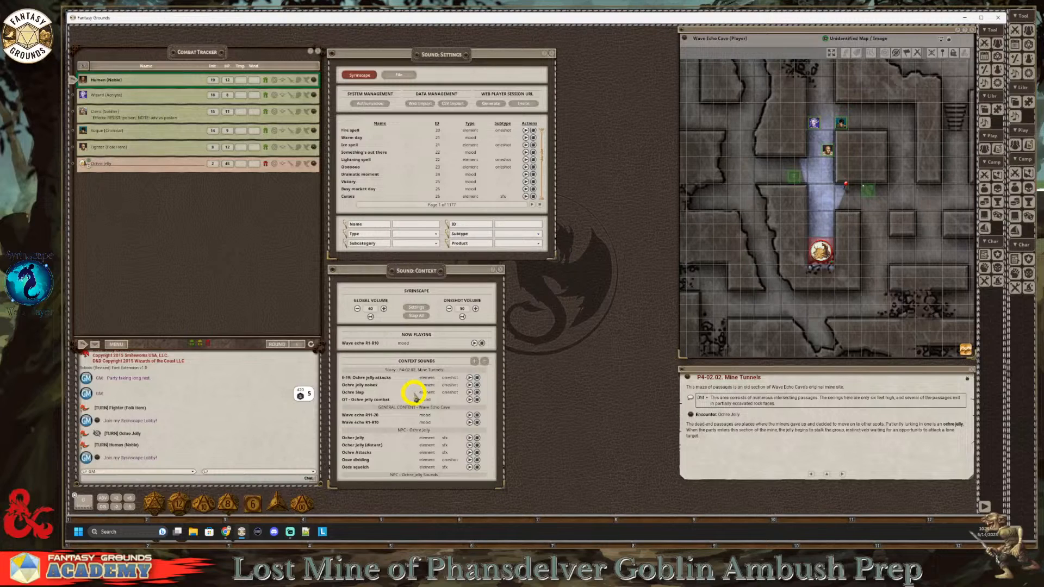
scroll(437, 175, "down", 3)
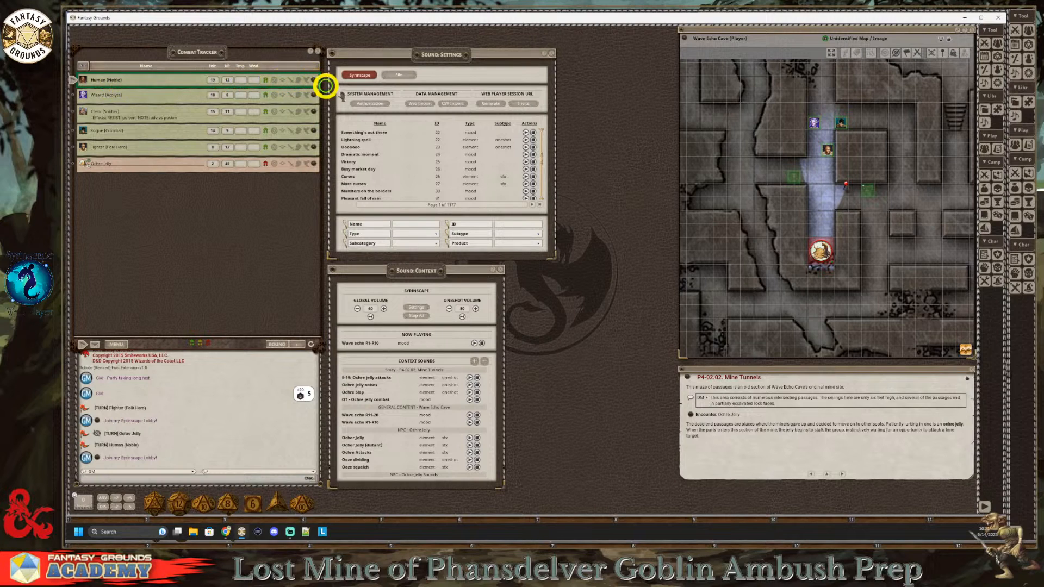
Step: Open the Human (Noble) character sheet from the Combat Tracker, reposition and lengthen it, and show its weapon actions
left_click(314, 80)
left_click_drag(509, 209, 383, 47)
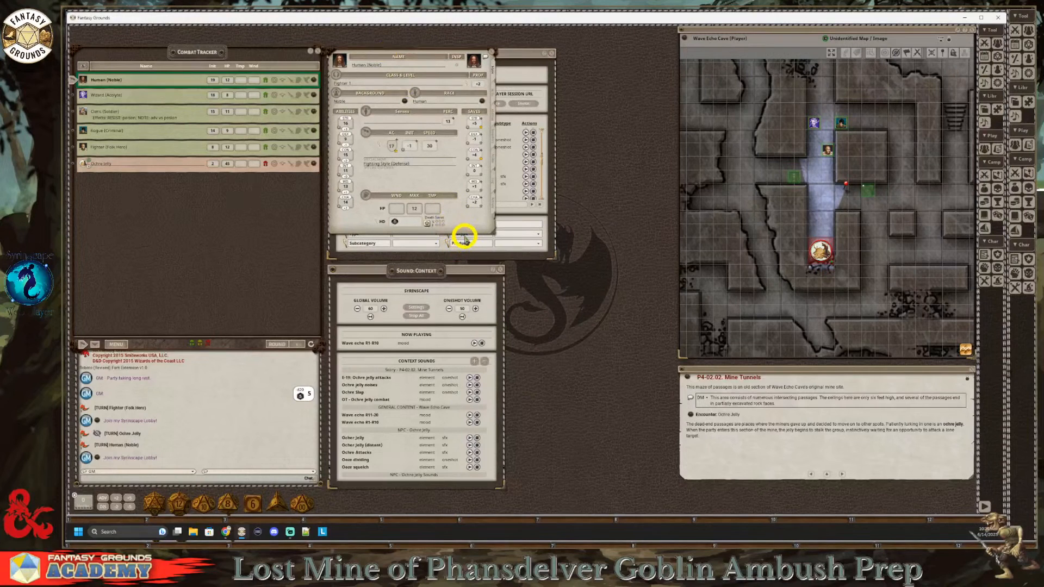
left_click_drag(465, 234, 443, 475)
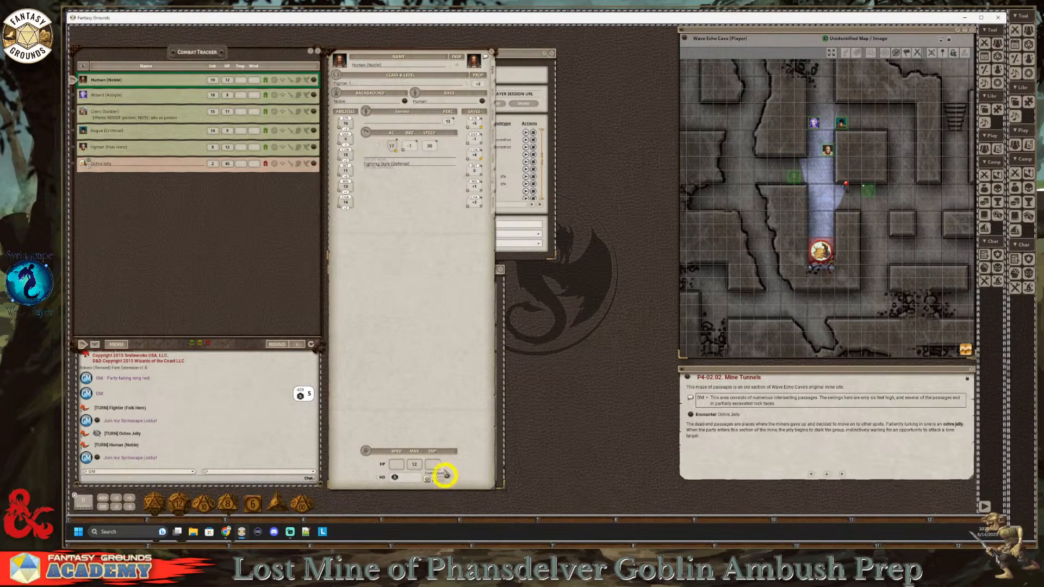
left_click(488, 197)
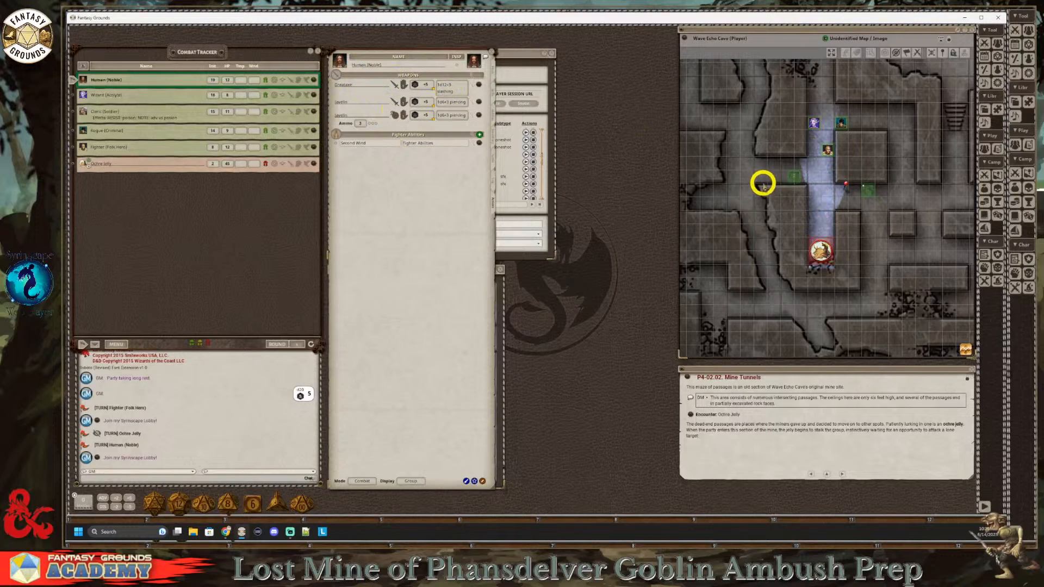
Step: Select the Human (Noble) token, switch the Greataxe's handling on the sheet, and switch it back
left_click(795, 176)
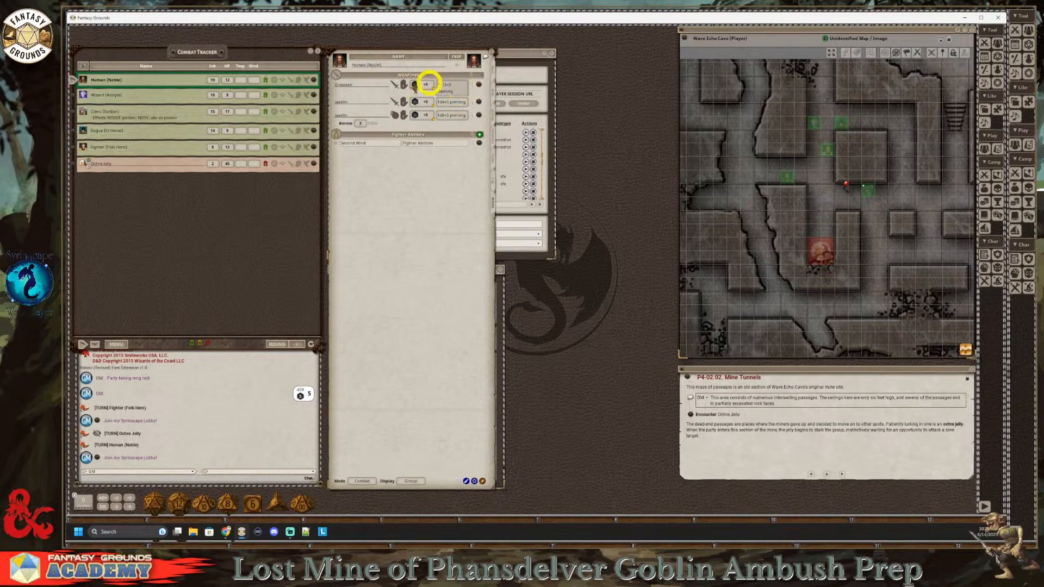
left_click(404, 84)
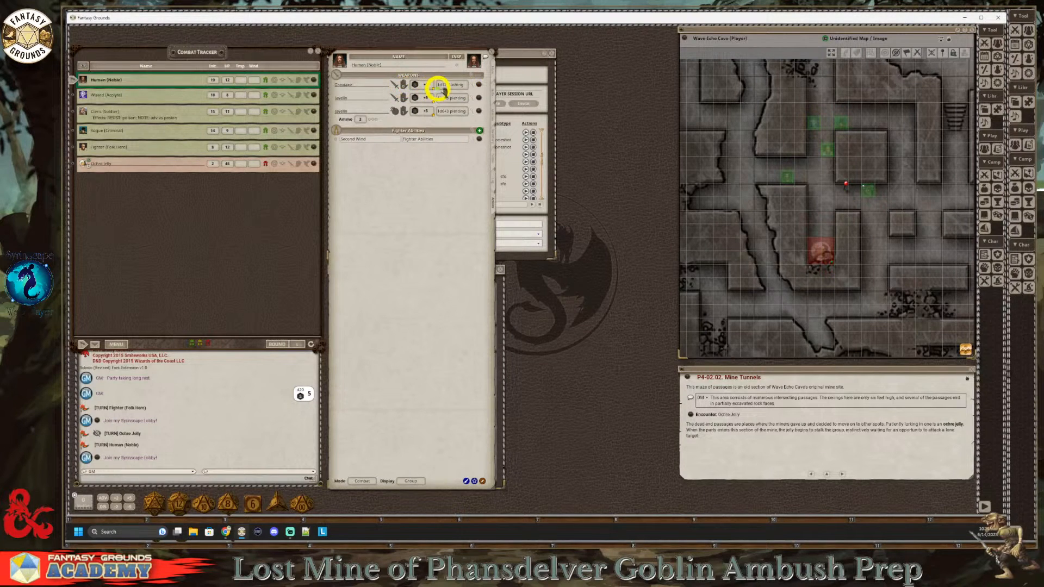
left_click(404, 86)
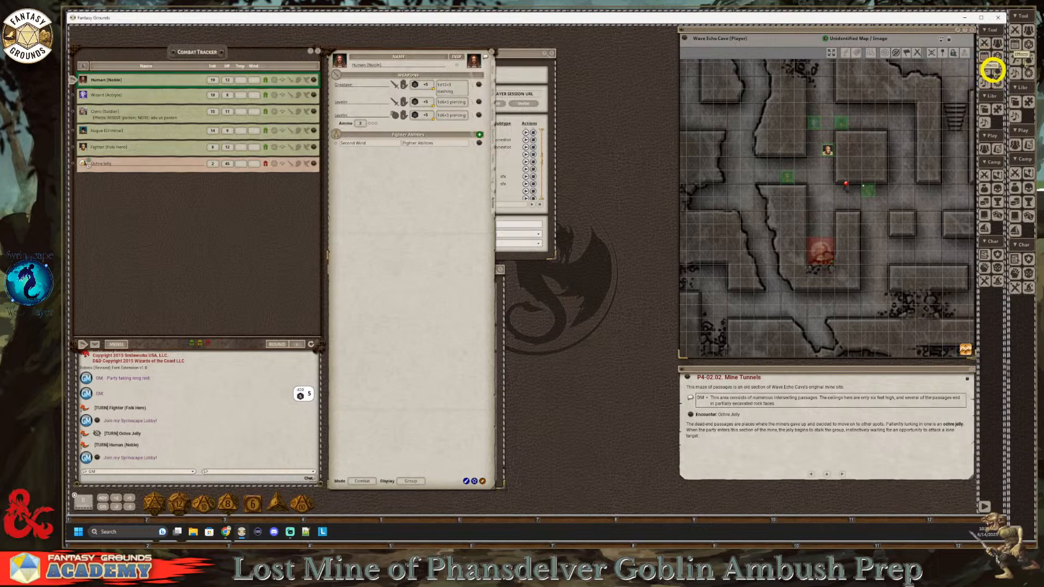
Step: Apply the Torch light effect to Fighter (Folk Hero) and move that fighter's token one square toward the ochre jelly
left_click(985, 70)
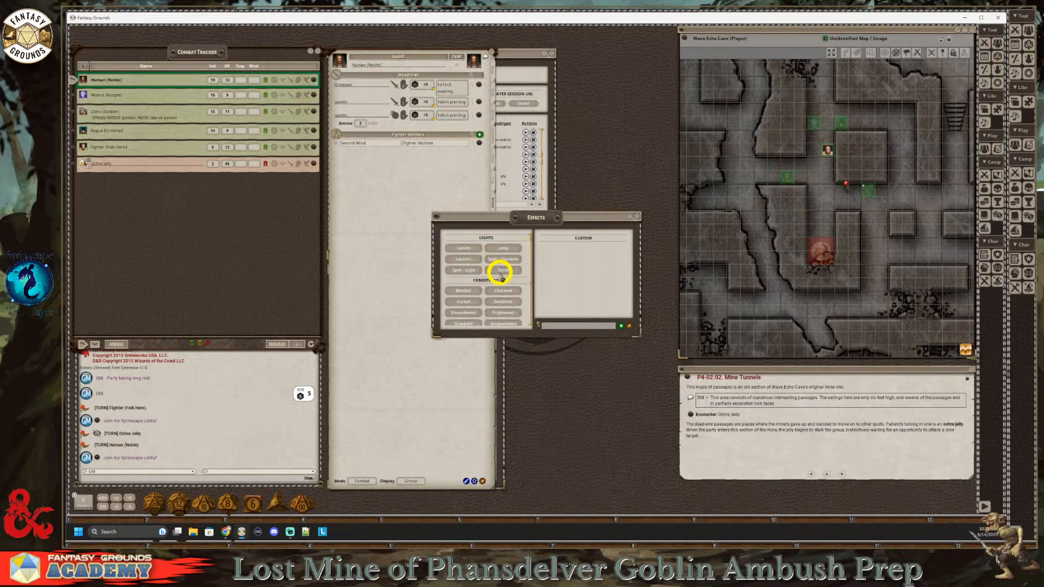
left_click_drag(499, 272, 126, 149)
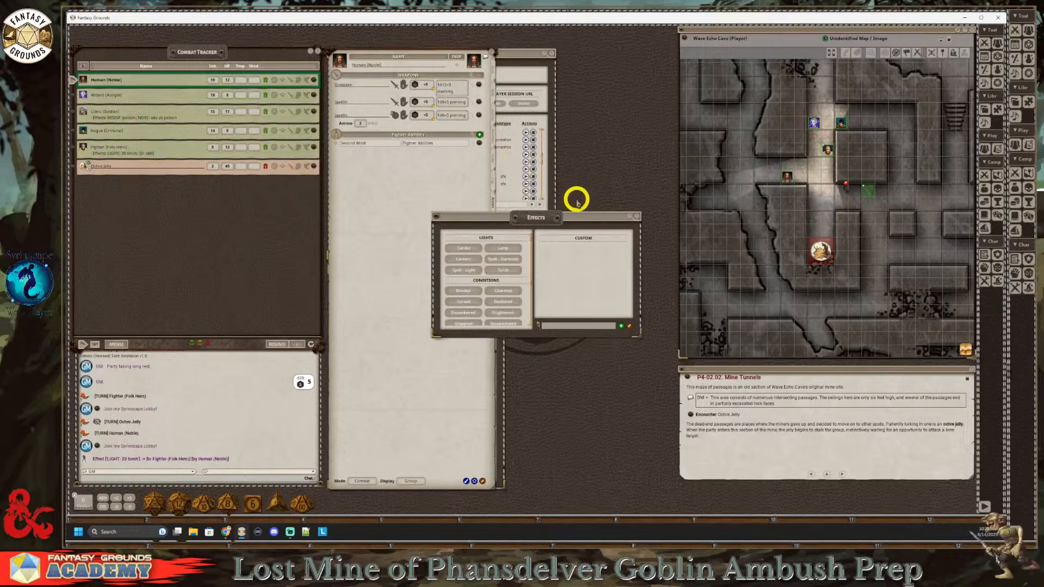
left_click(637, 218)
mouse_move(825, 148)
left_mouse_down()
mouse_move(827, 179)
mouse_move(826, 163)
left_mouse_up()
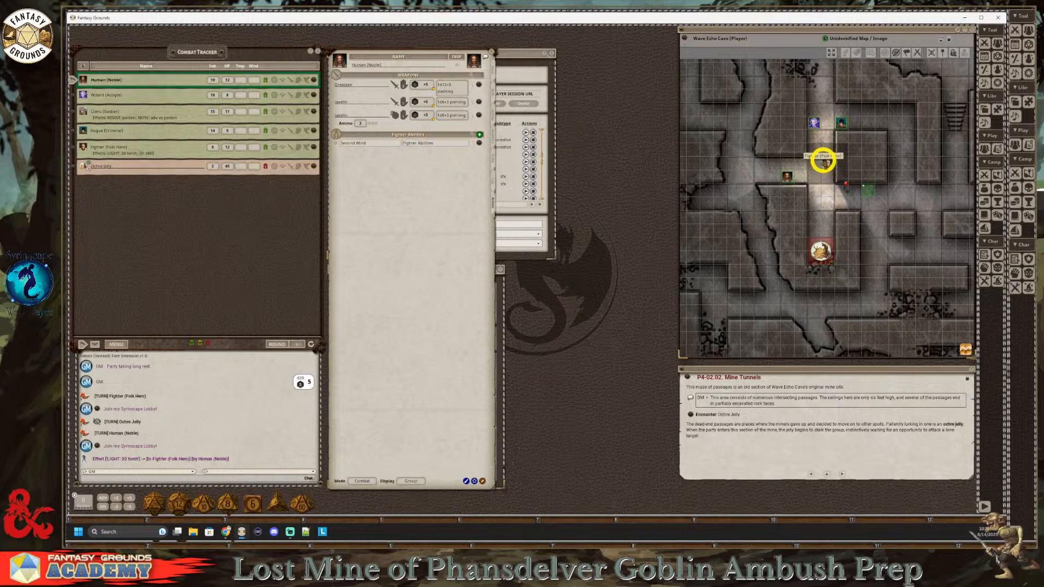
Step: Move the Sound: Settings window below the character sheet's weapon list and bring Sound: Context in front of it
left_click_drag(541, 51, 543, 282)
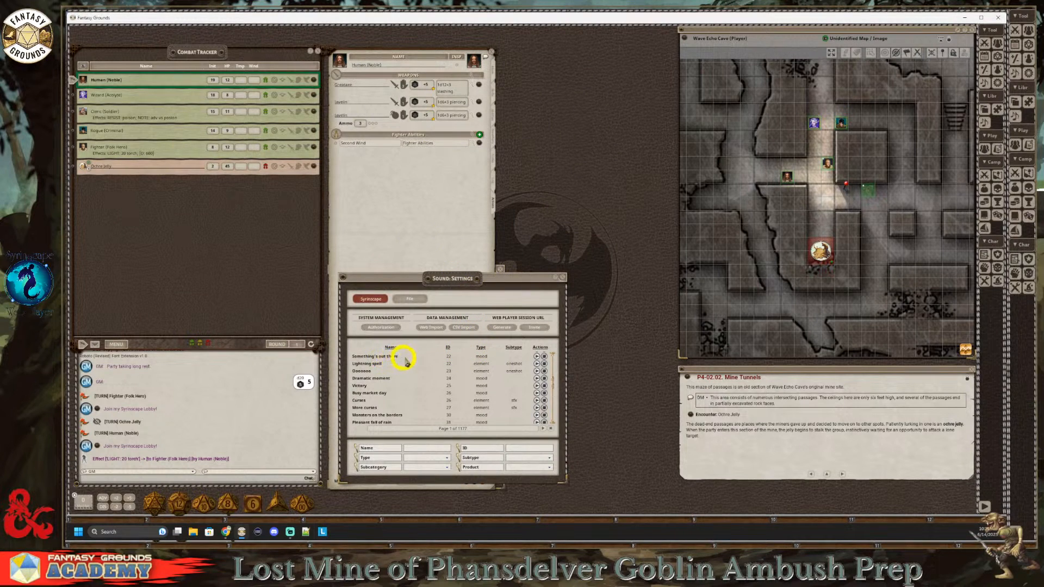
scroll(437, 361, "up", 5)
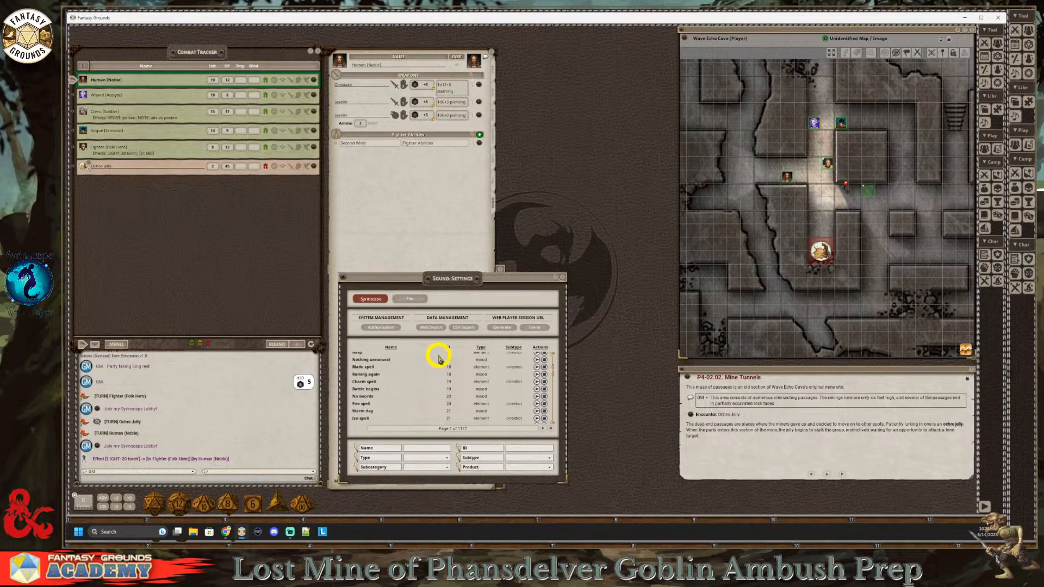
left_click_drag(471, 277, 472, 197)
scroll(473, 329, "down", 5)
scroll(468, 315, "up", 5)
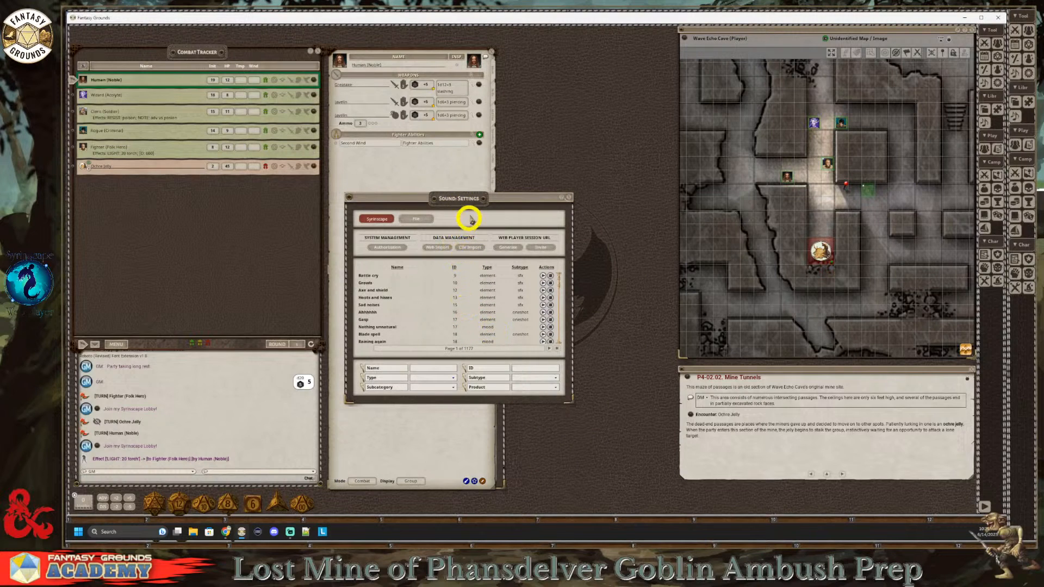
left_click_drag(468, 198, 453, 168)
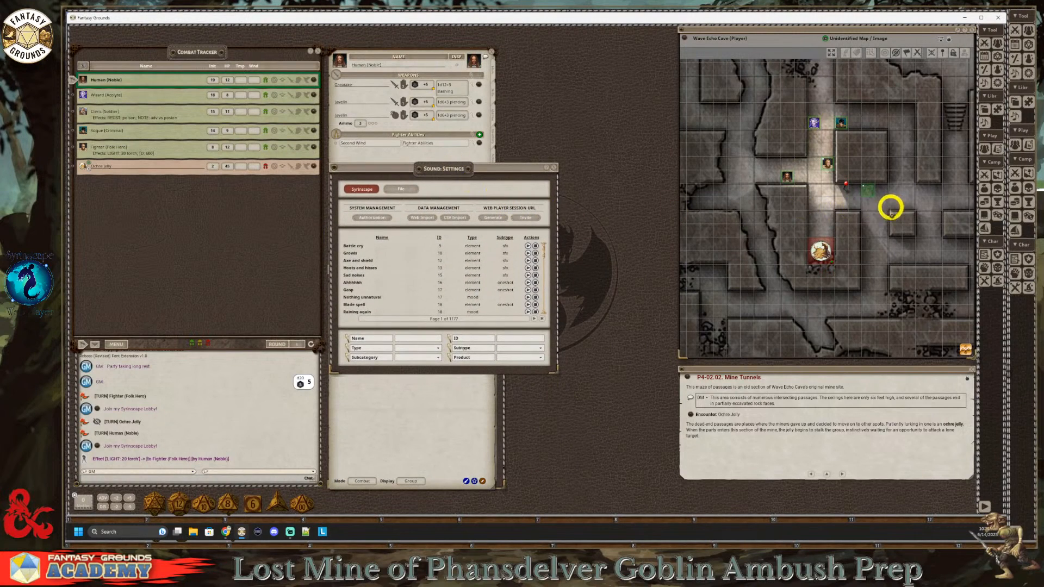
left_click(985, 82)
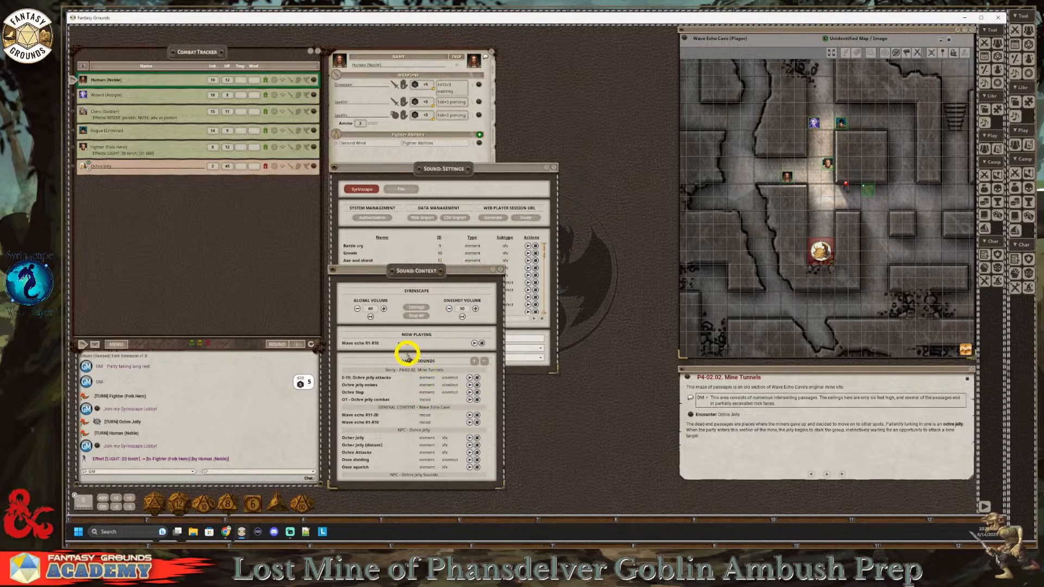
left_click_drag(396, 273, 405, 273)
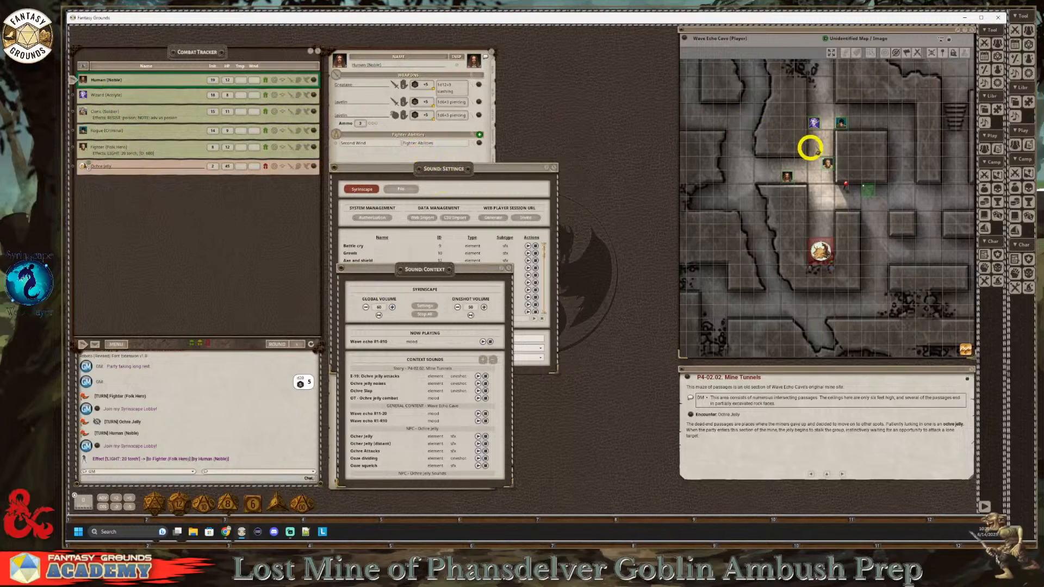
Step: Move the Human (Noble) token next to the ochre jelly and return it to the side passage
left_click(788, 179)
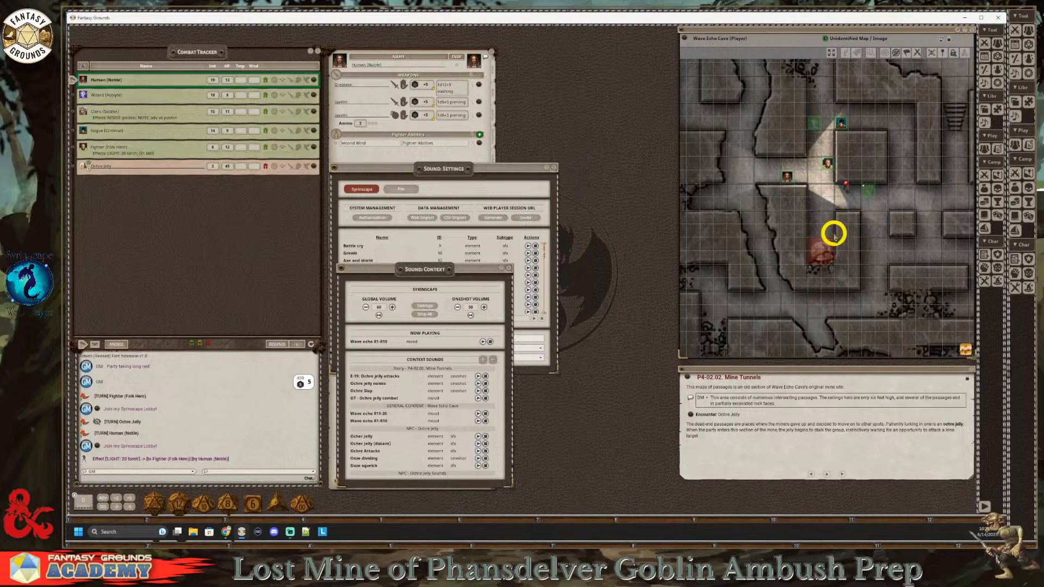
key("Right")
key("Right")
key("Down")
key("Down")
key("Down")
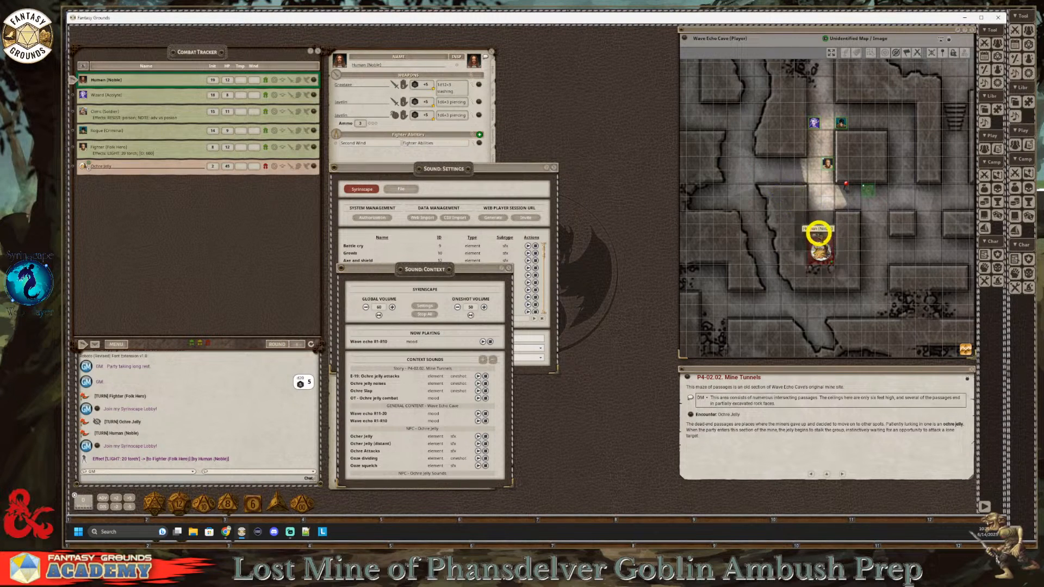
left_click_drag(815, 231, 773, 176)
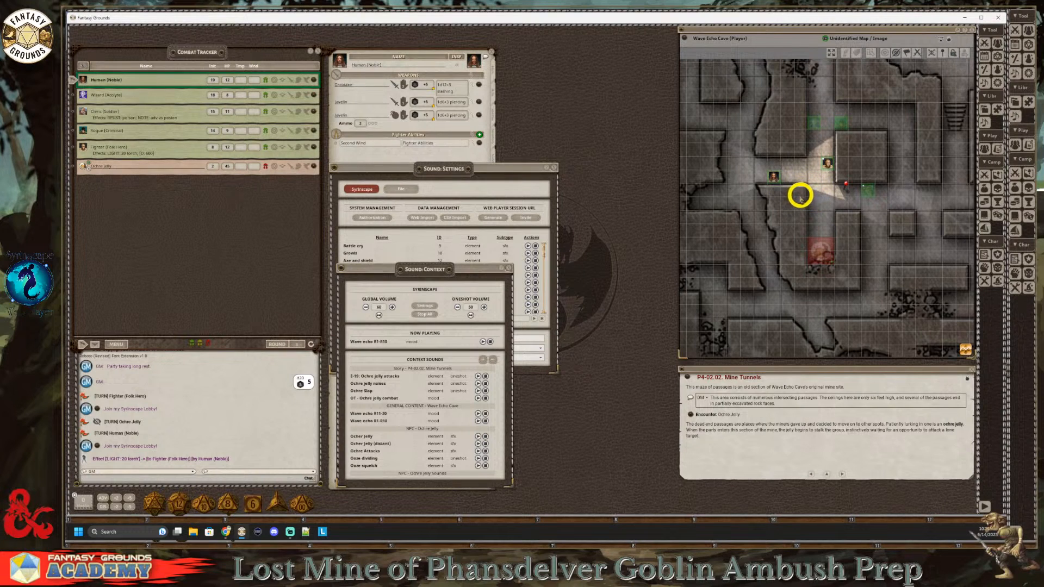
Step: Try to move the Human (Noble) token east along the side passage toward the main corridor
left_click(775, 179)
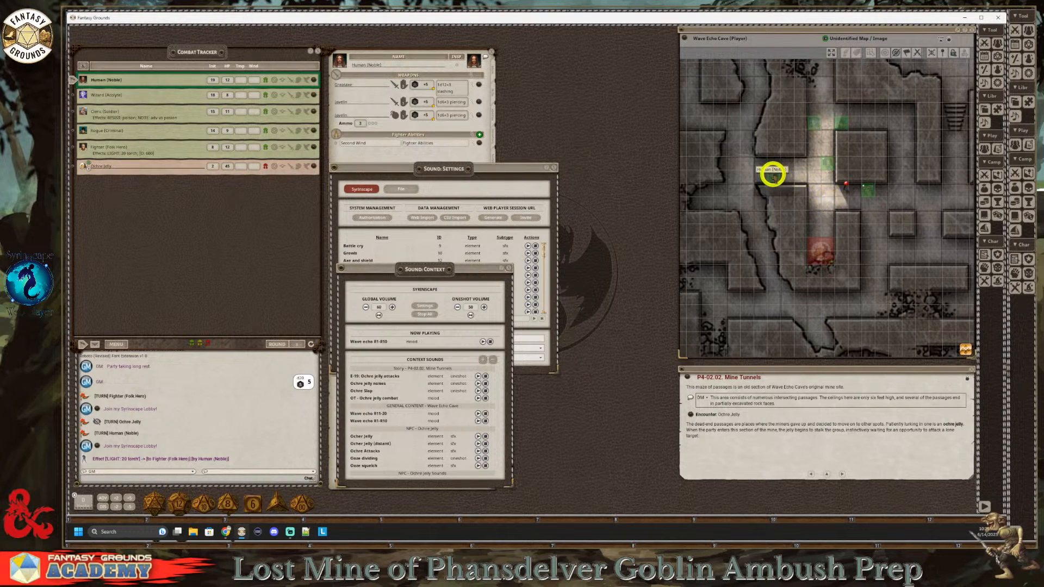
left_click(773, 176)
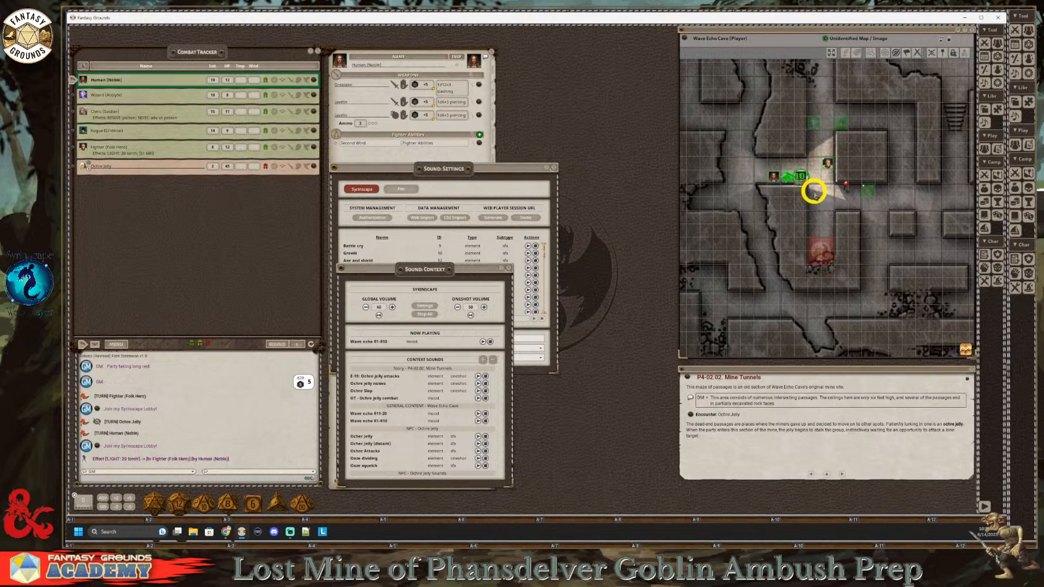
key("alt")
mouse_move(774, 177)
left_mouse_down()
mouse_move(804, 184)
mouse_move(775, 174)
left_mouse_up()
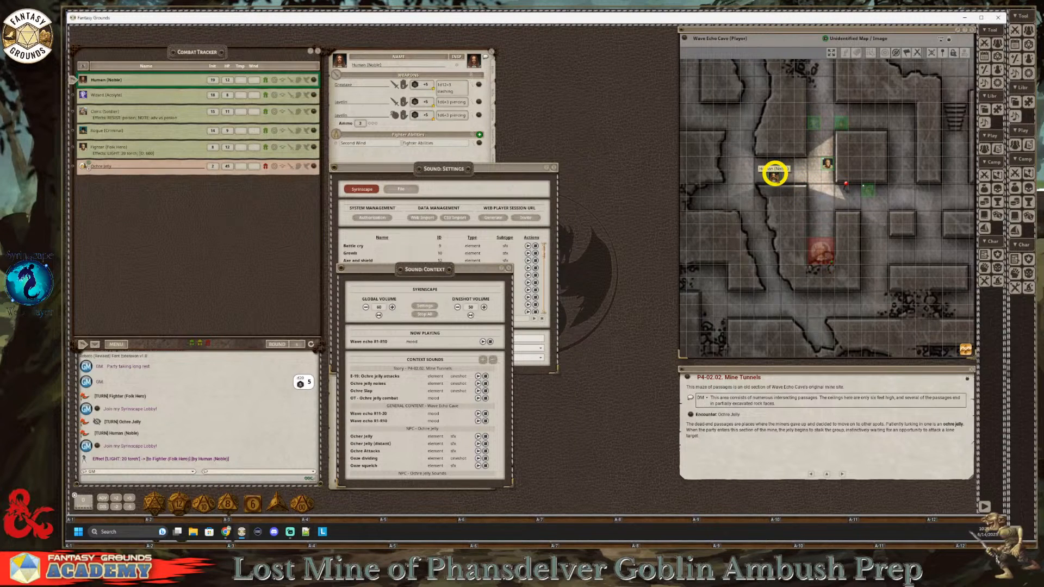
left_click(775, 177)
key("Right")
key("Right")
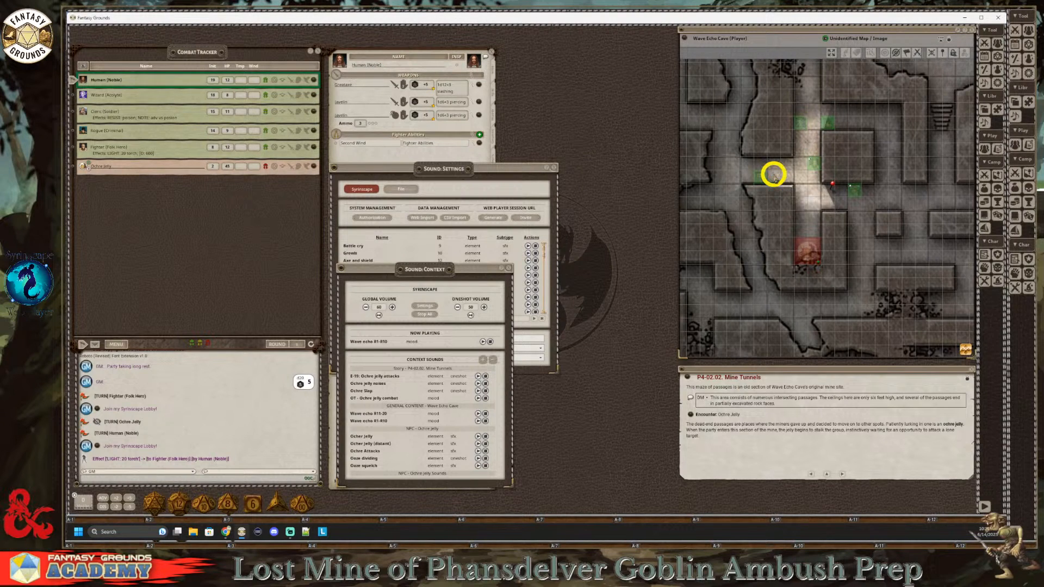
key("alt+Left")
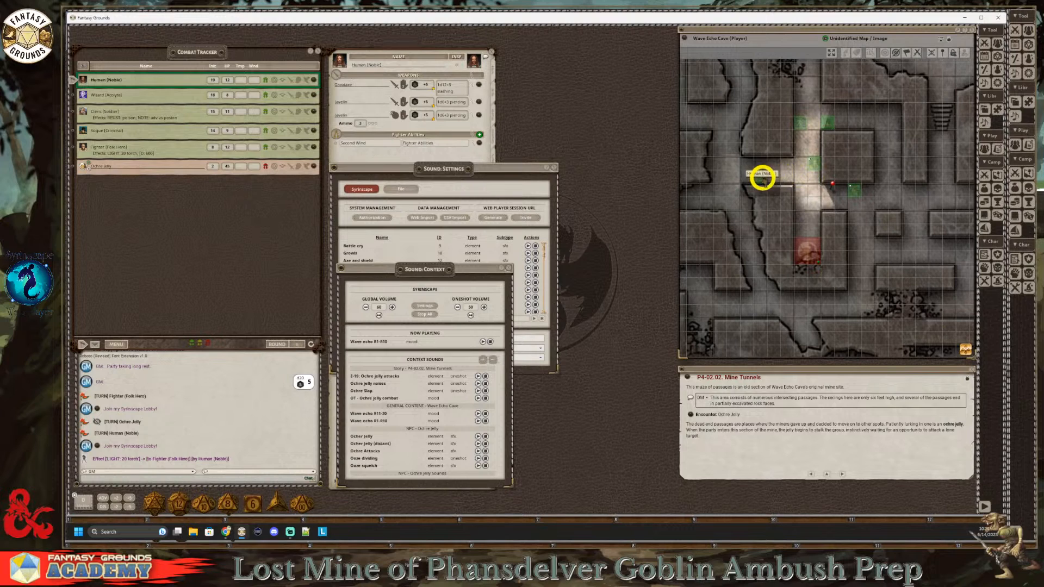
left_click(763, 176)
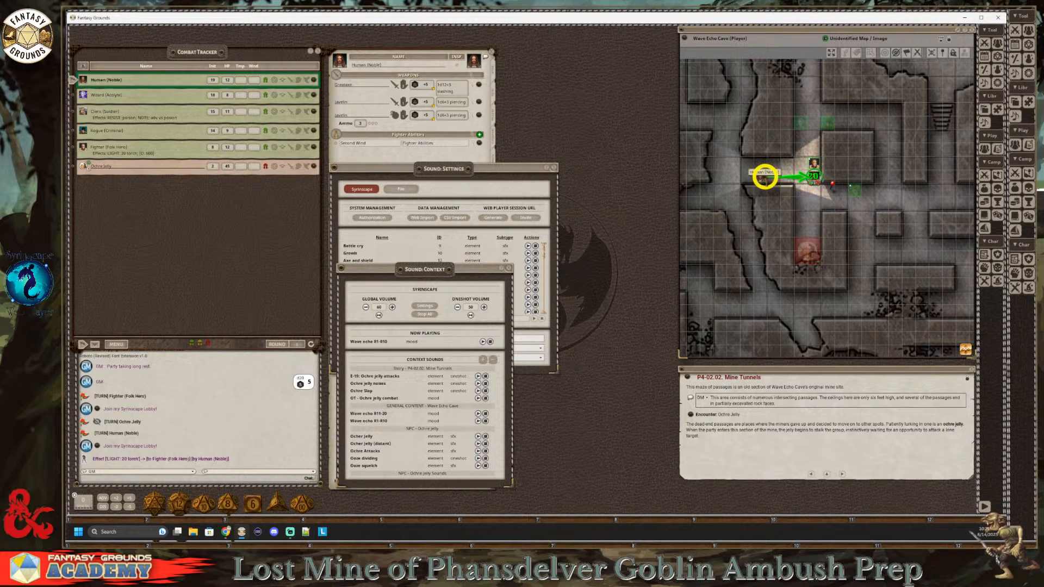
Step: Place the Human (Noble) token beside the ochre jelly and roll the Greataxe attack and damage against the jelly
left_click_drag(771, 175, 801, 231)
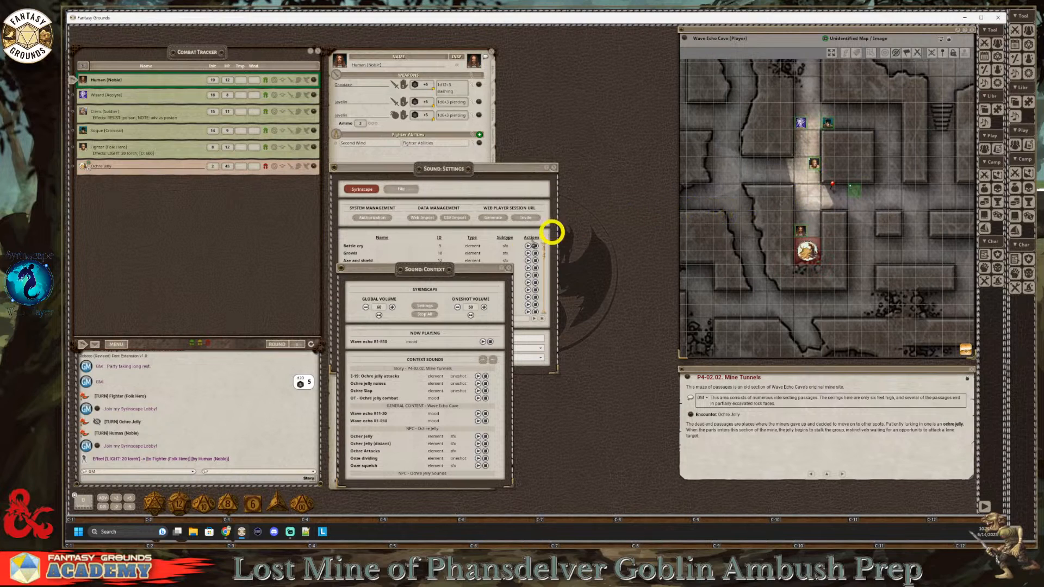
left_click(410, 54)
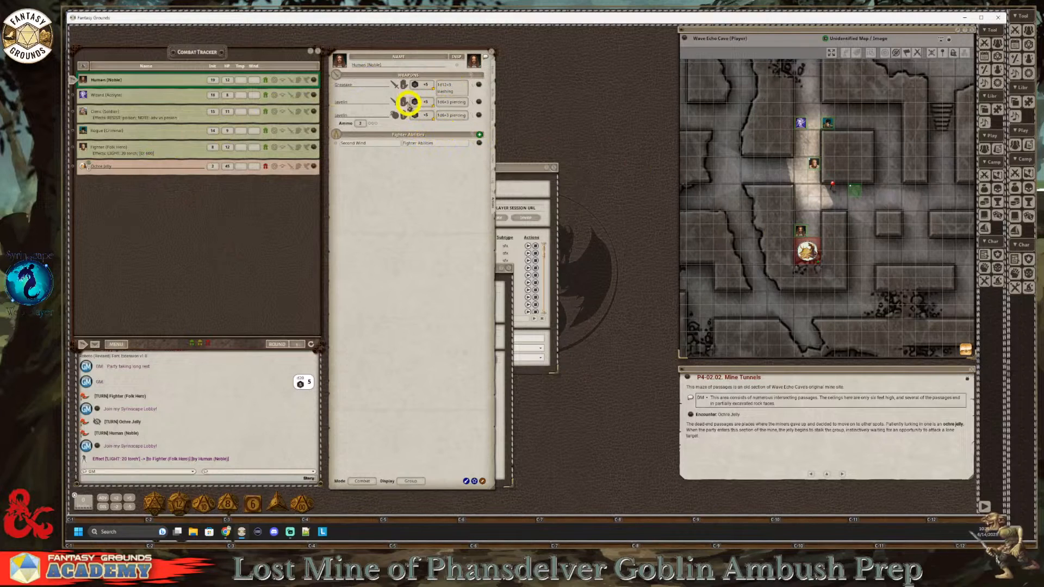
left_click_drag(414, 85, 806, 248)
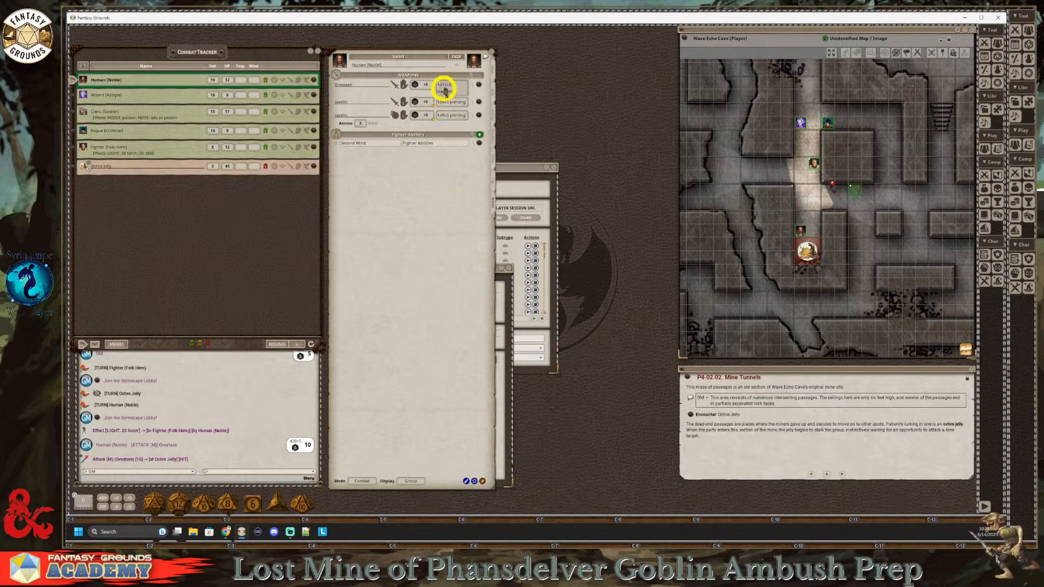
left_click_drag(444, 86, 807, 249)
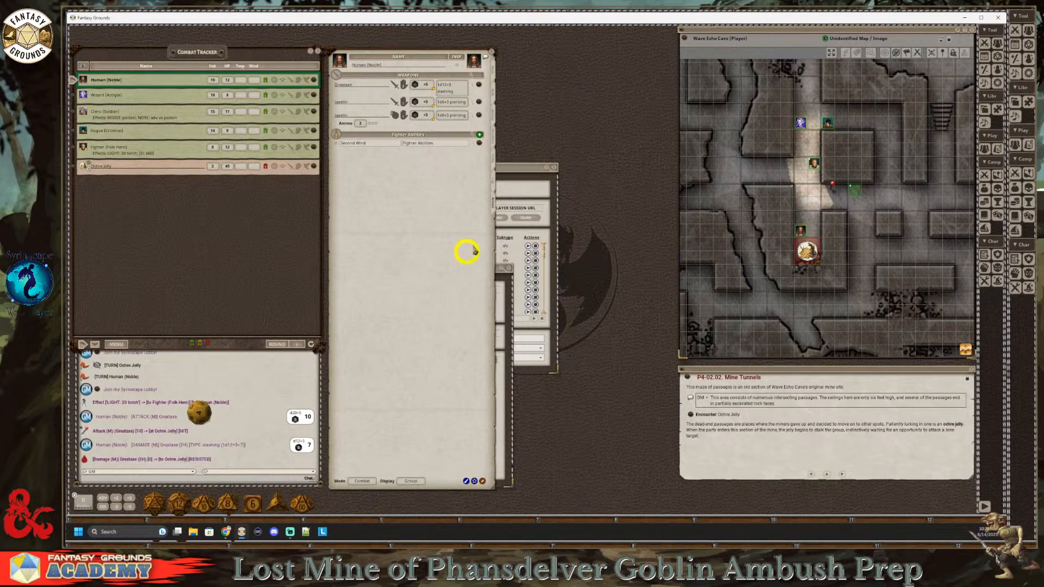
Step: Bring the Sound: Settings window forward, move it lower, and make it wider and shorter behind Sound: Context
left_click(517, 169)
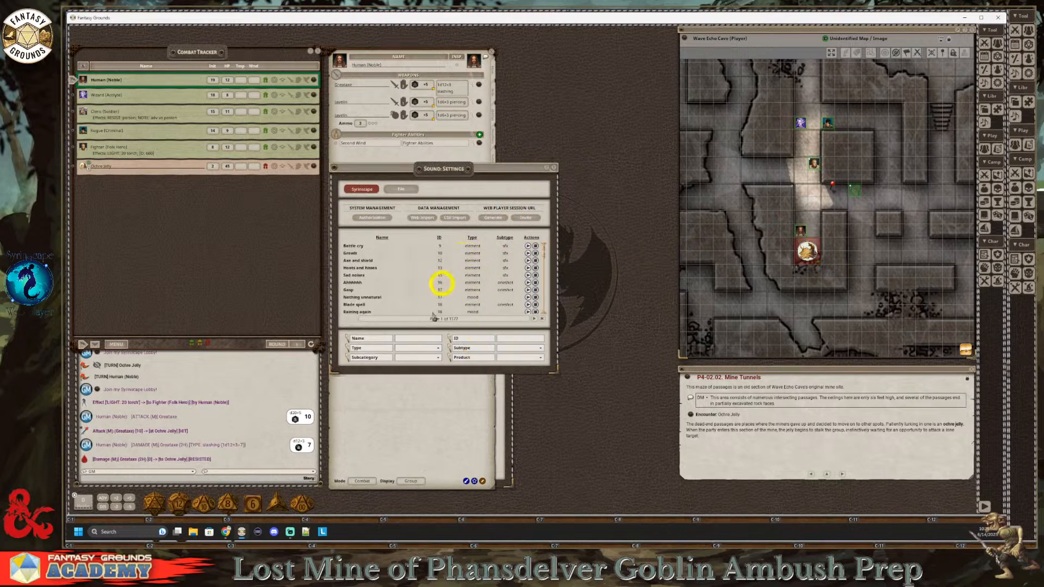
left_click_drag(440, 165, 497, 206)
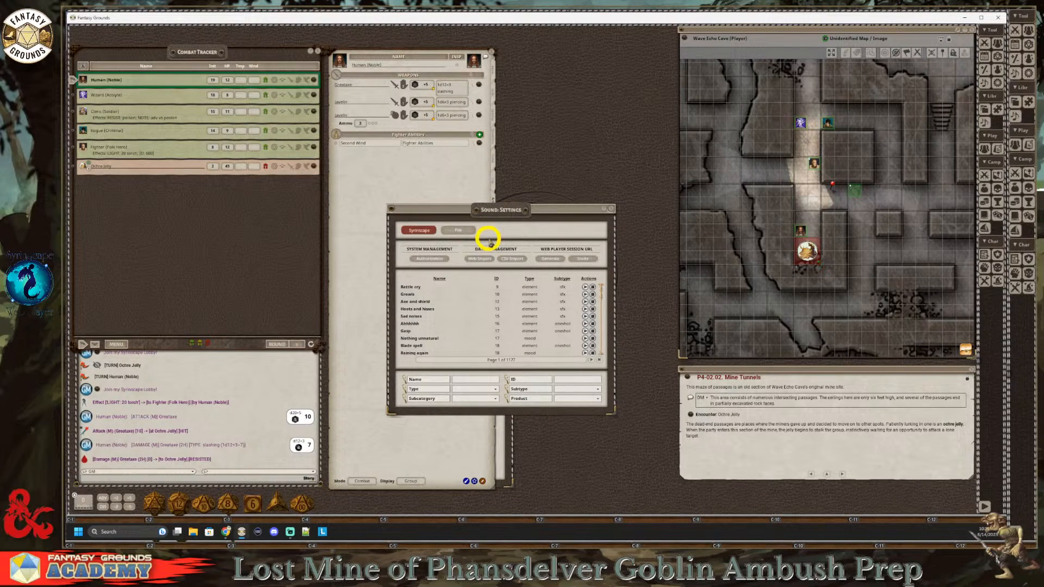
left_click_drag(505, 212, 552, 177)
left_click(497, 419)
left_click(498, 410)
left_click_drag(501, 409, 594, 397)
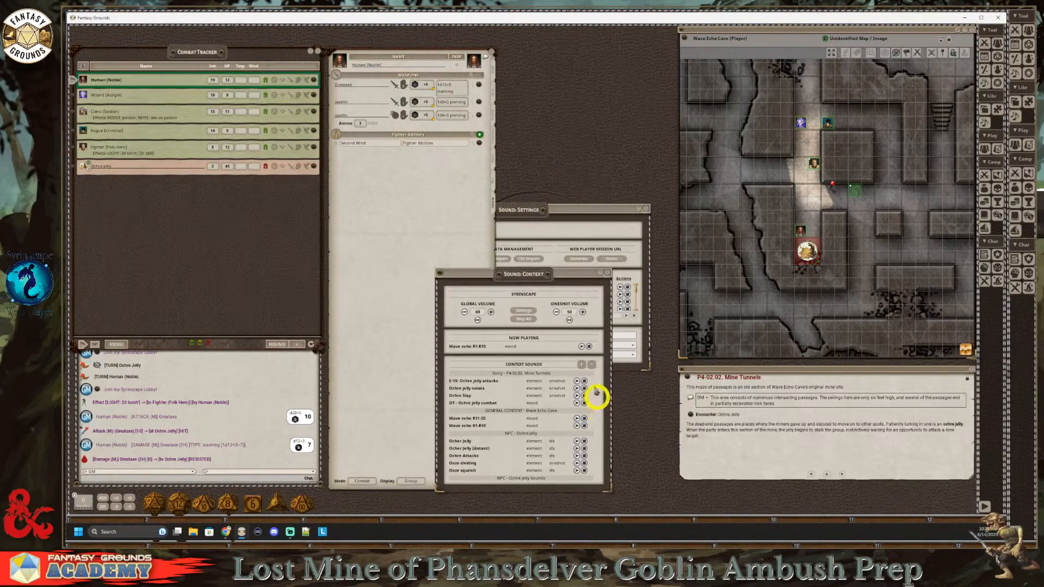
Step: Set the oneshot volume to 60 and adjust the global volume in Sound: Context, and close that window
left_click(583, 312)
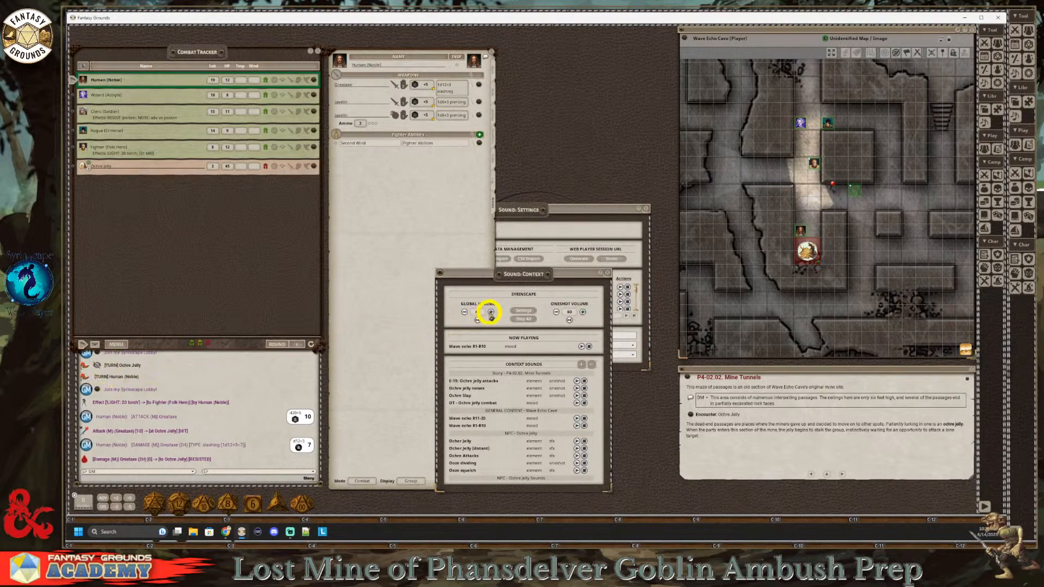
key("ctrl")
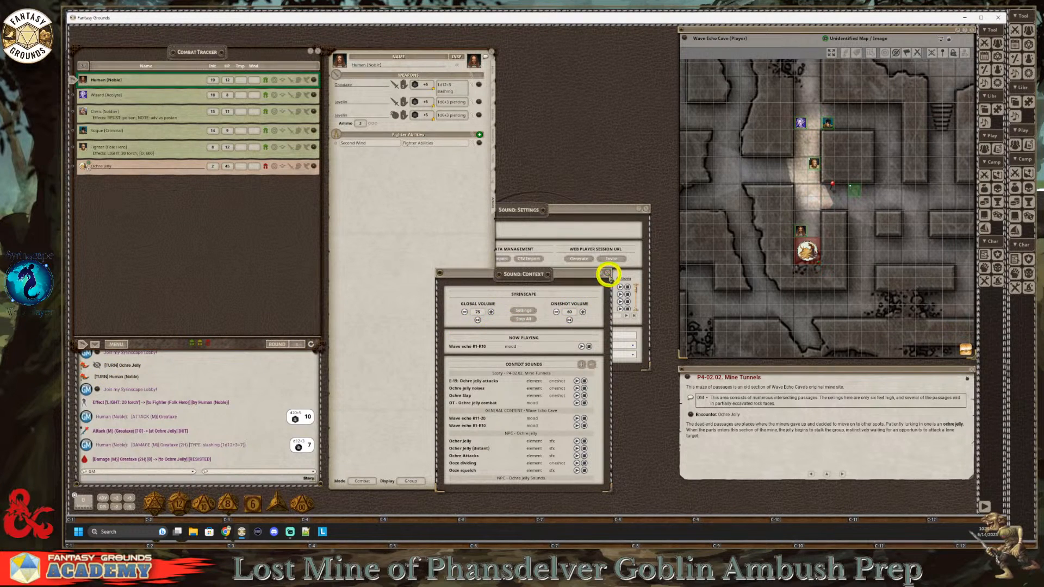
left_click(607, 274)
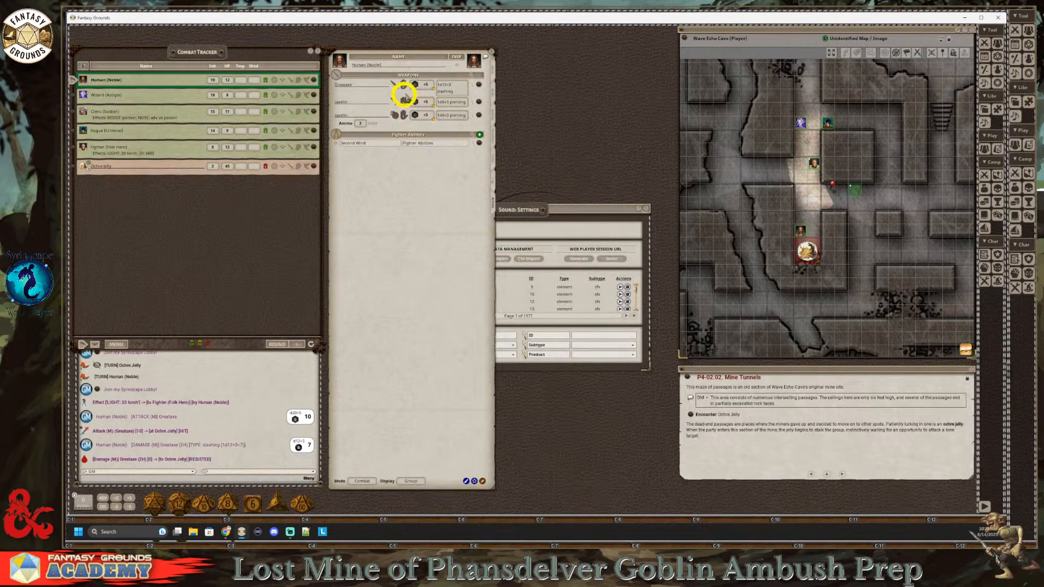
Step: Roll the Human (Noble)'s Greataxe attack and damage against the ochre jelly on the map again
left_click_drag(420, 86, 806, 249)
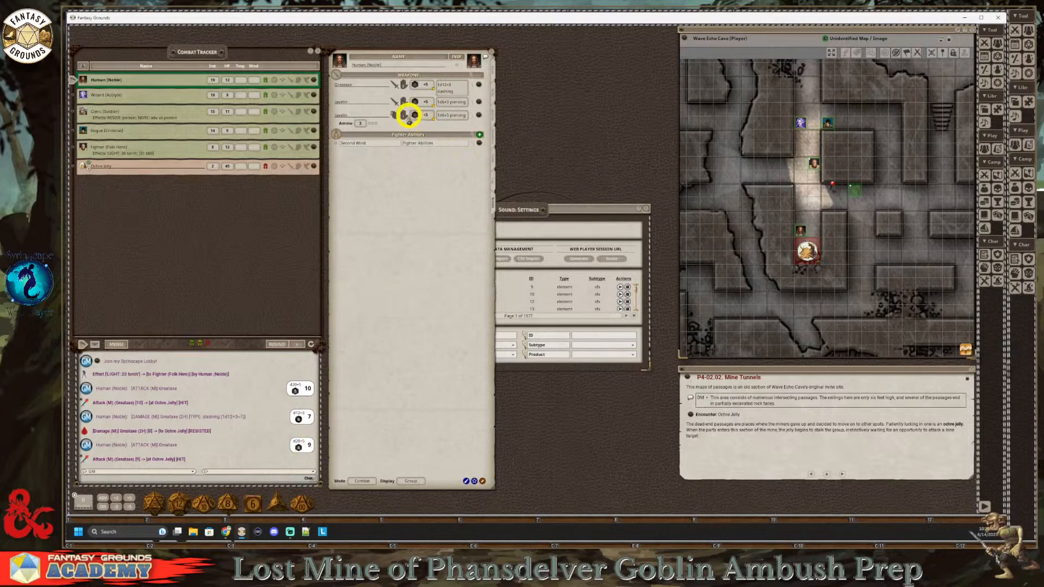
left_click_drag(443, 86, 807, 252)
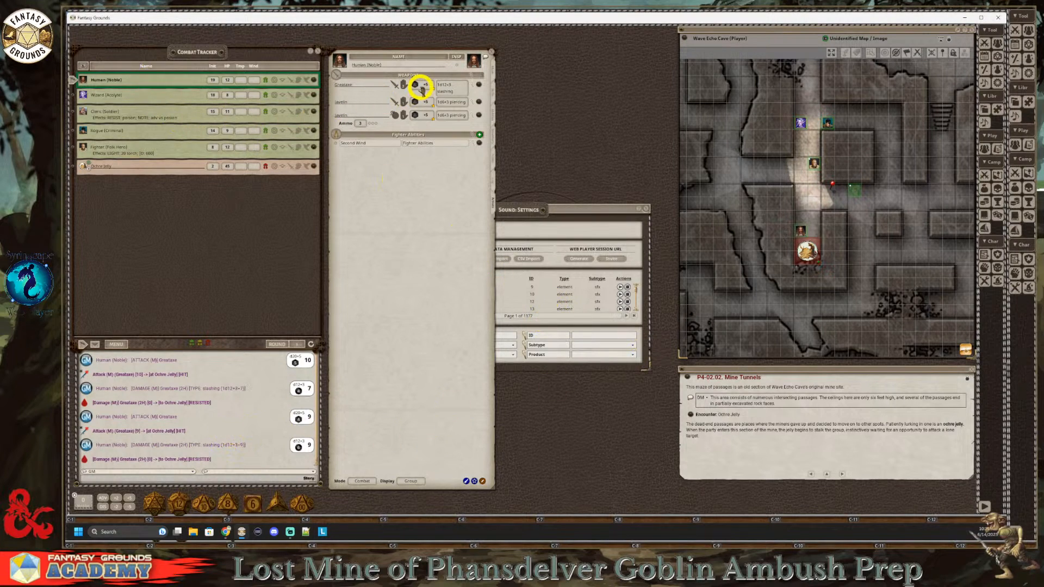
scroll(815, 310, "up", 1)
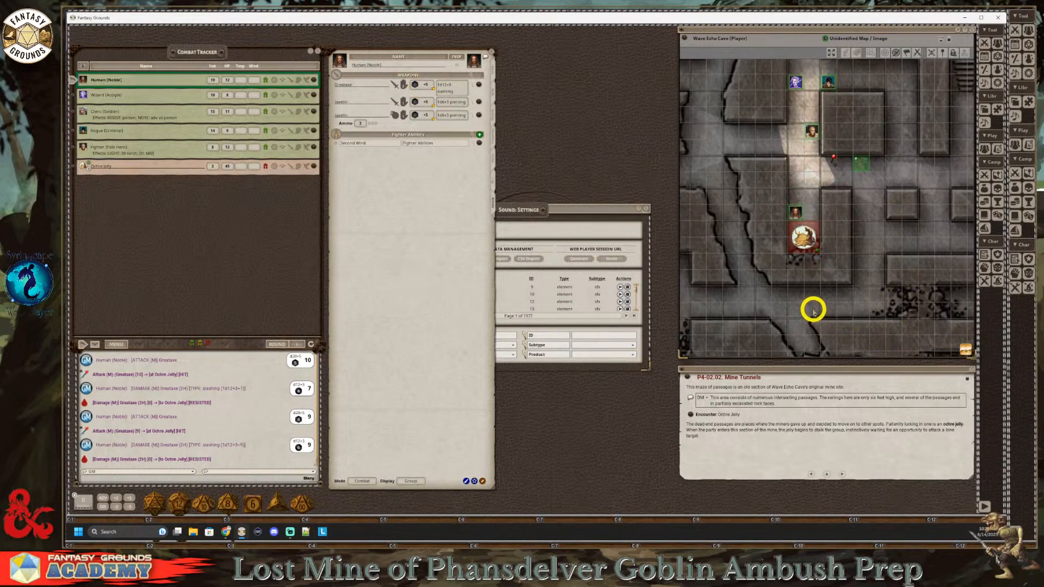
scroll(825, 266, "down", 1)
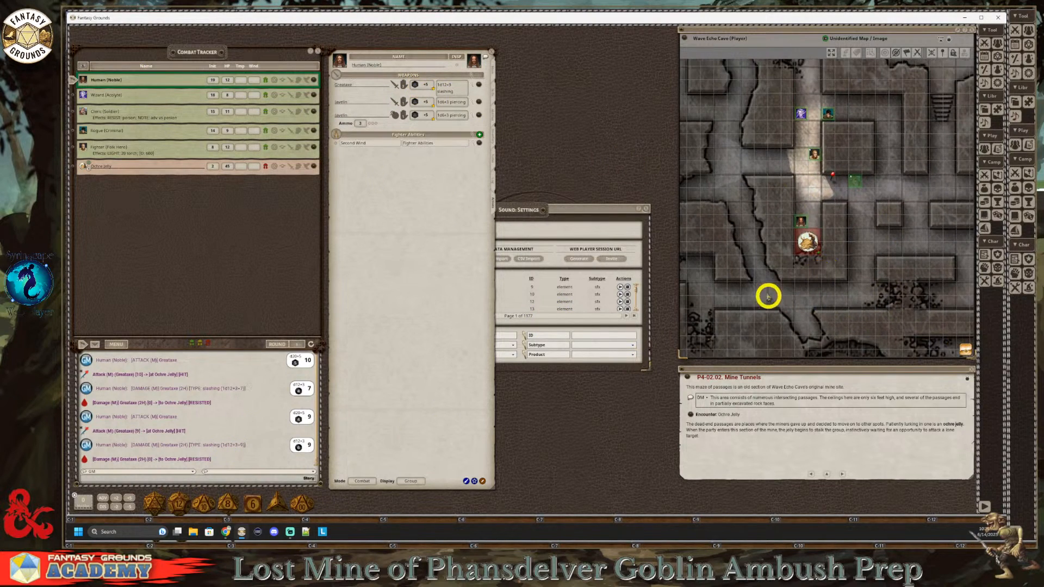
Step: Examine the File sound options and the Import Sound Files window in Sound: Settings, and return to the Syrinscape options
left_click(567, 217)
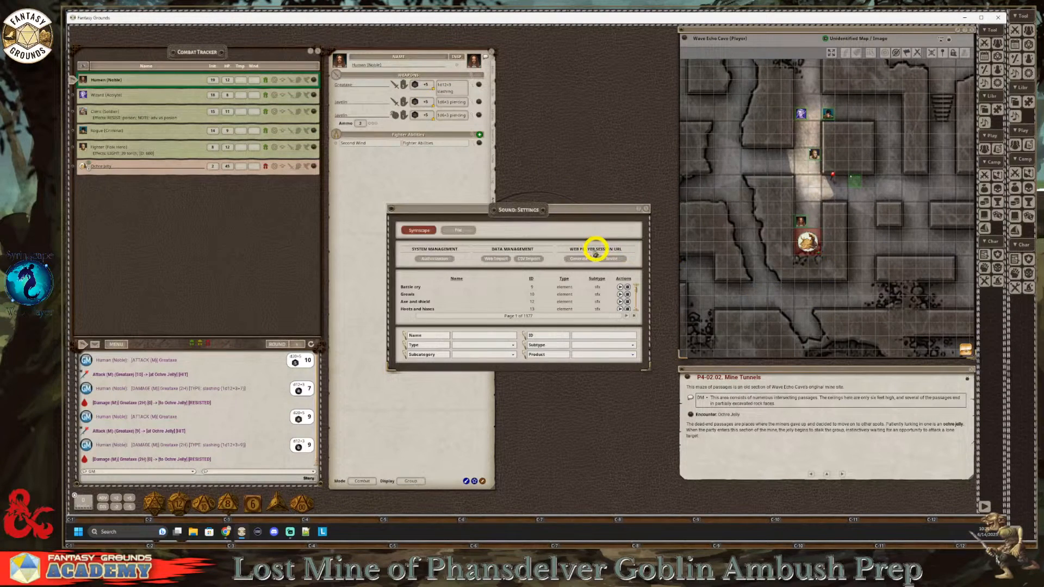
left_click(458, 231)
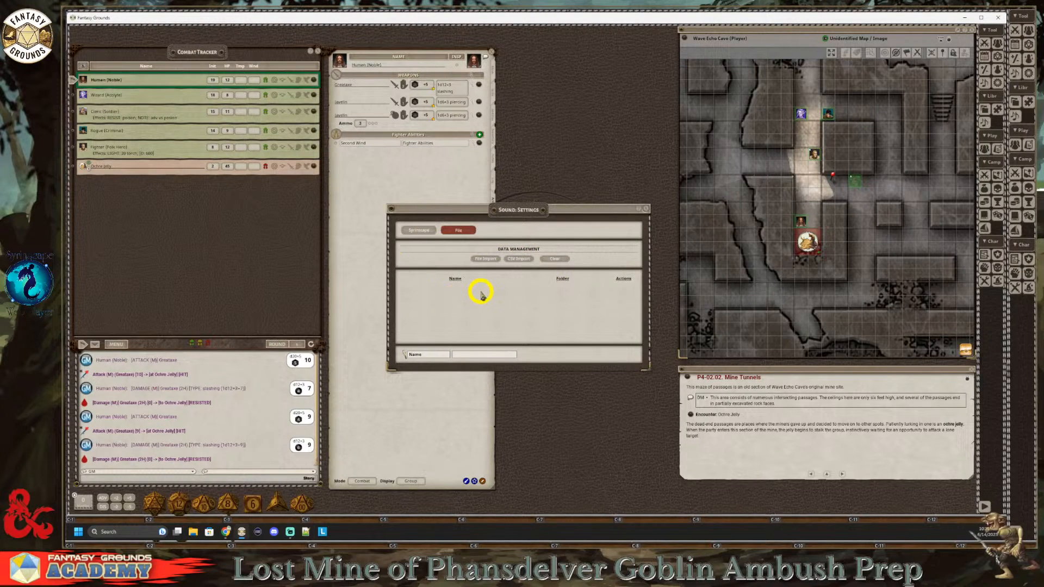
left_click(488, 260)
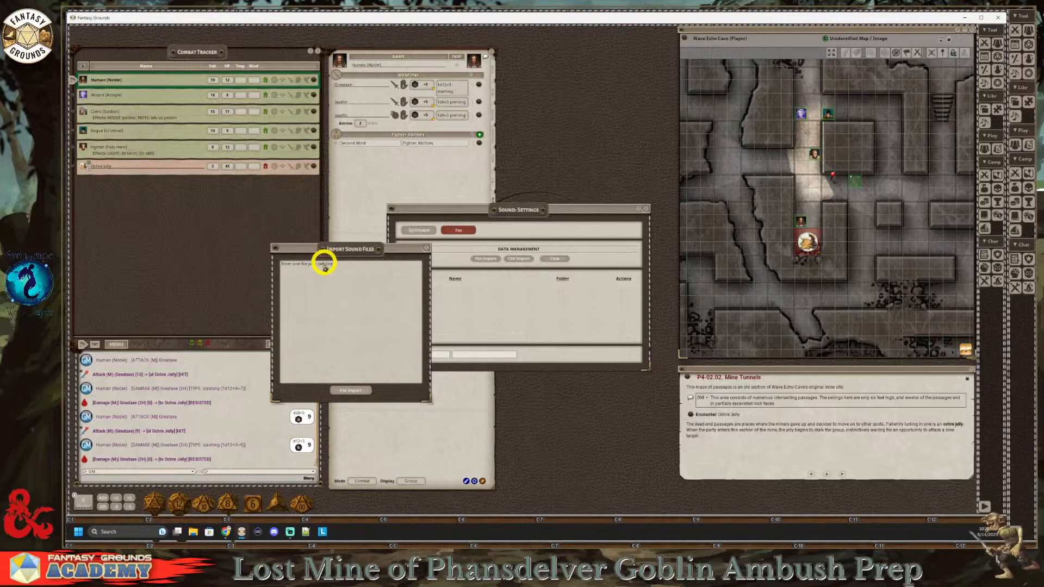
left_click(357, 390)
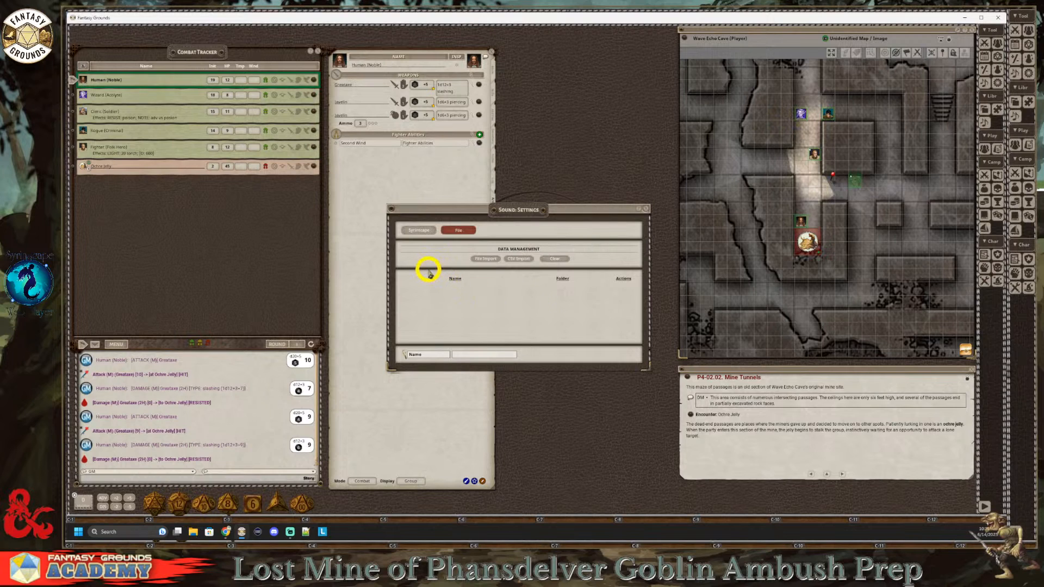
left_click(418, 230)
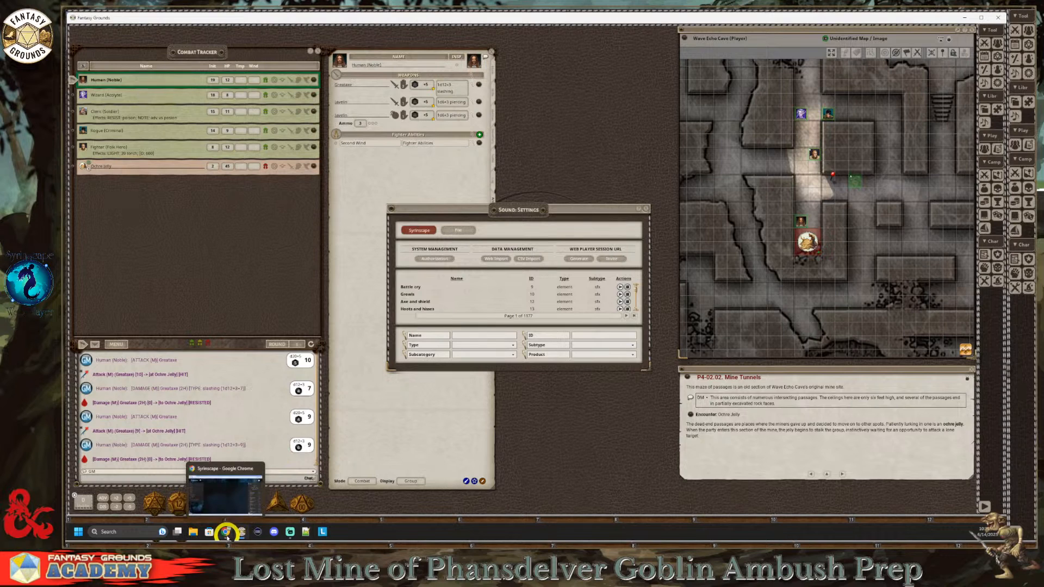
Step: Switch to Chrome and browse the Fantasy Grounds store listings around the D&D Syrinscape Sound Link Packs
left_click(226, 535)
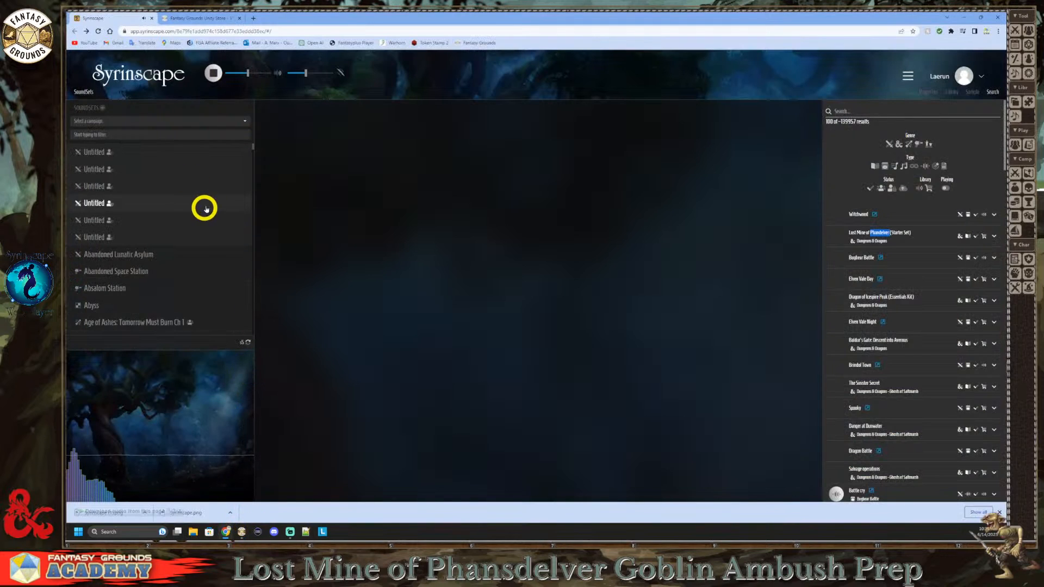
left_click(187, 18)
key("ctrl+minus")
key("ctrl+minus")
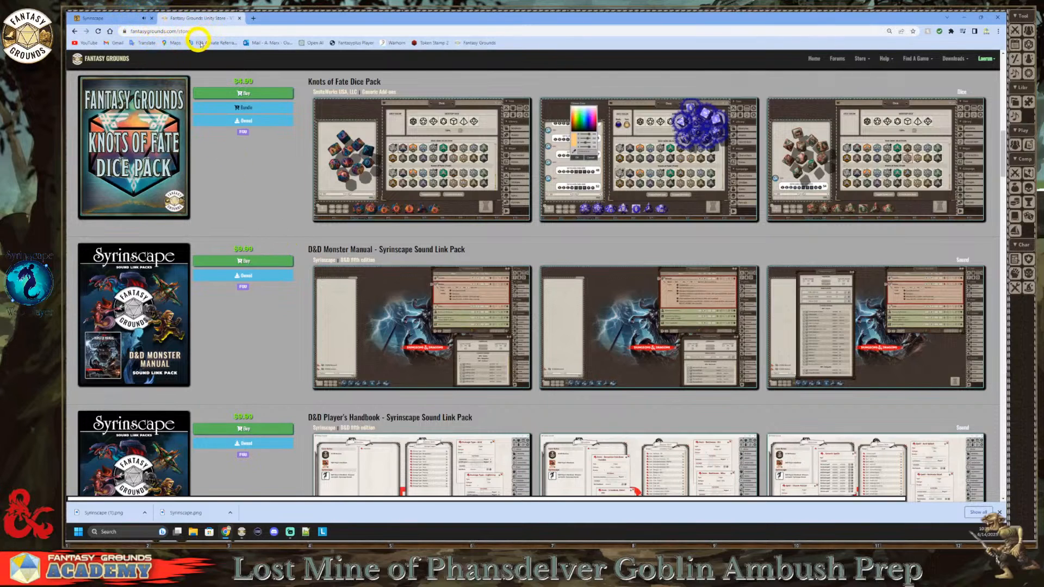
scroll(281, 256, "up", 3)
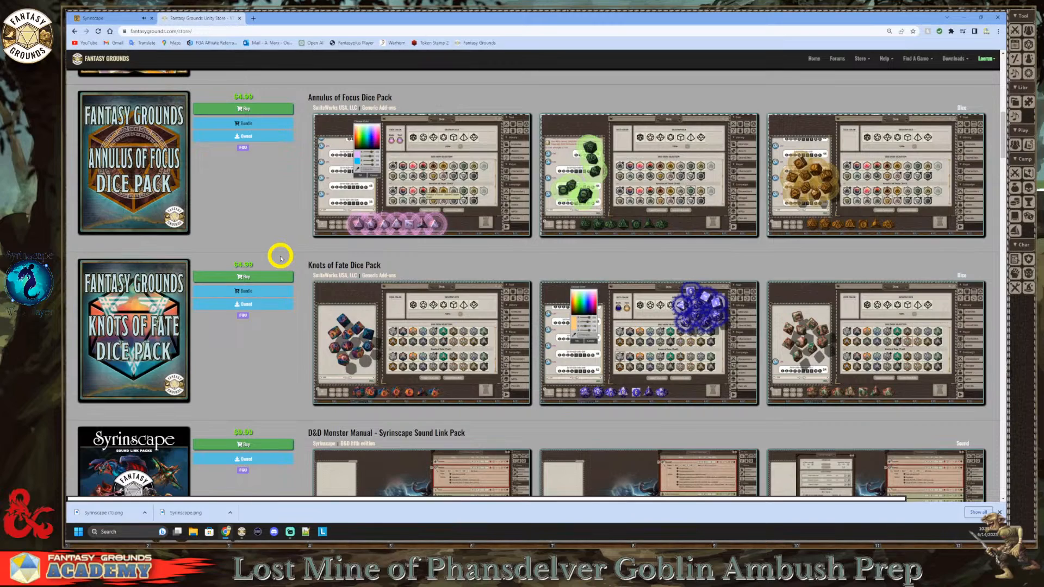
key("ctrl+plus")
key("ctrl+plus")
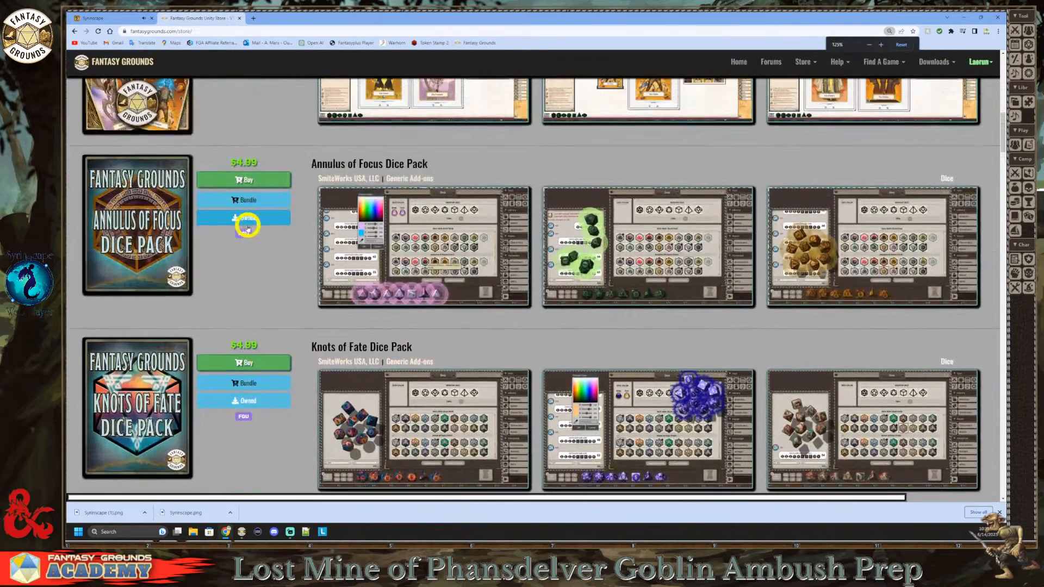
scroll(266, 250, "up", 5)
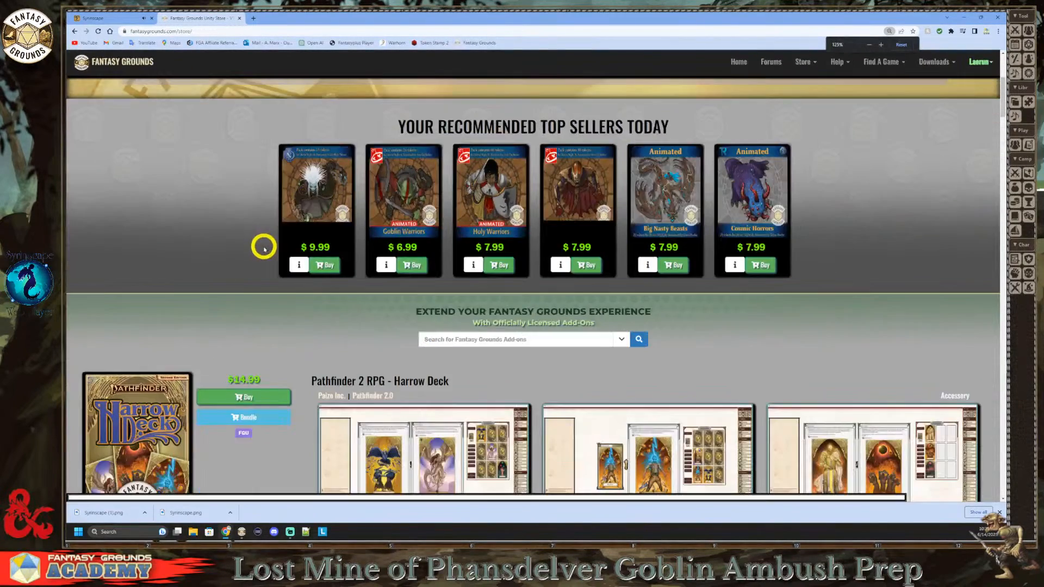
key("ctrl+minus")
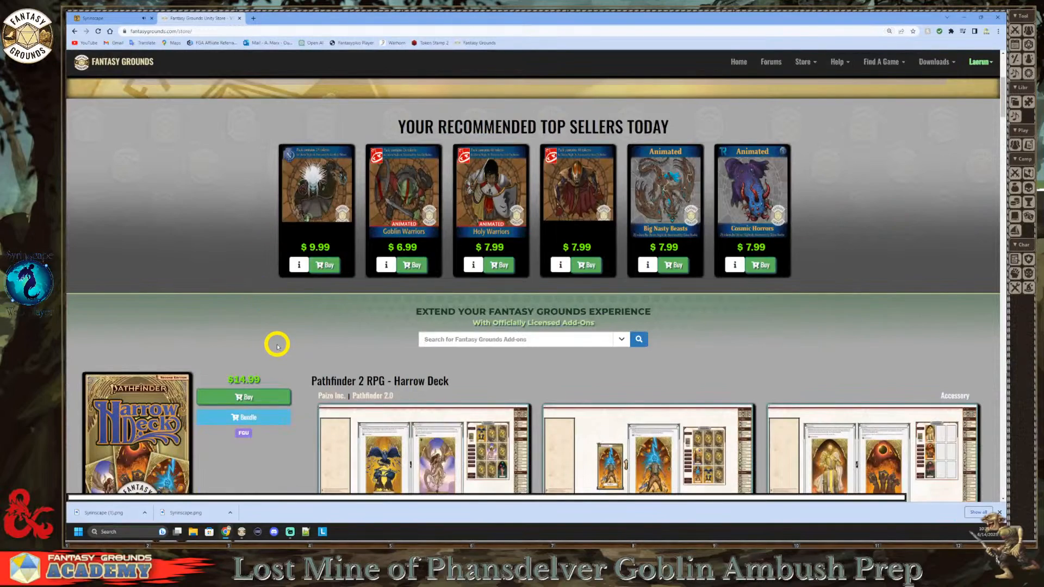
scroll(278, 346, "down", 3)
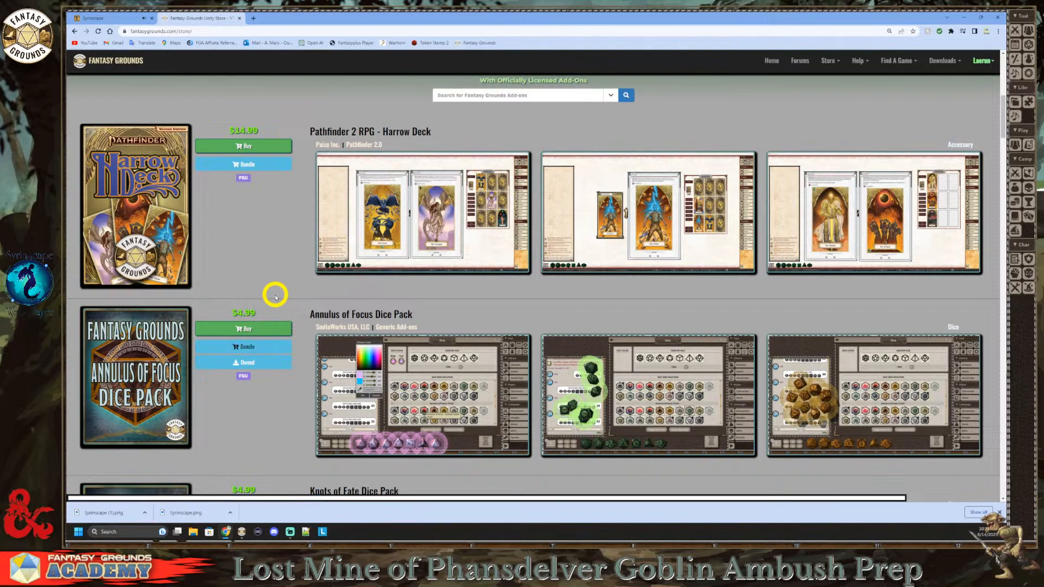
scroll(276, 297, "down", 4)
key("ctrl+plus")
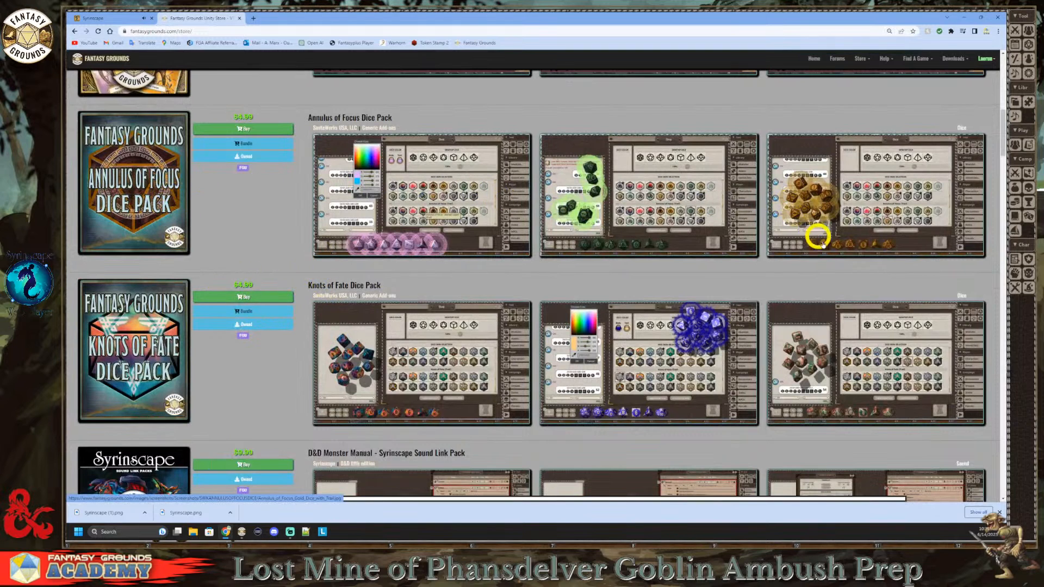
Step: Switch back to Fantasy Grounds and throw a die across the tabletop
left_click(243, 533)
left_click_drag(199, 364, 222, 321)
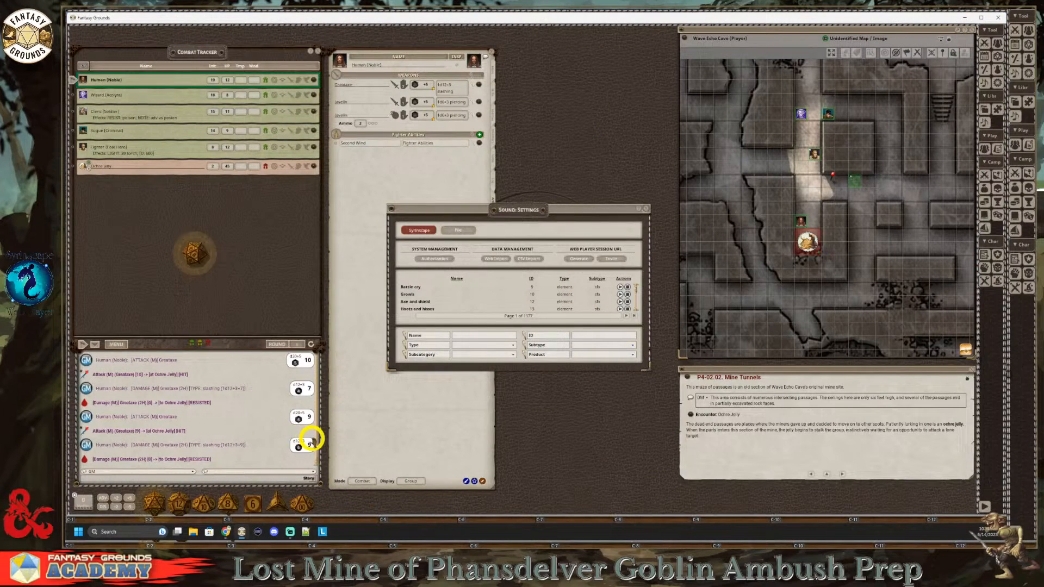